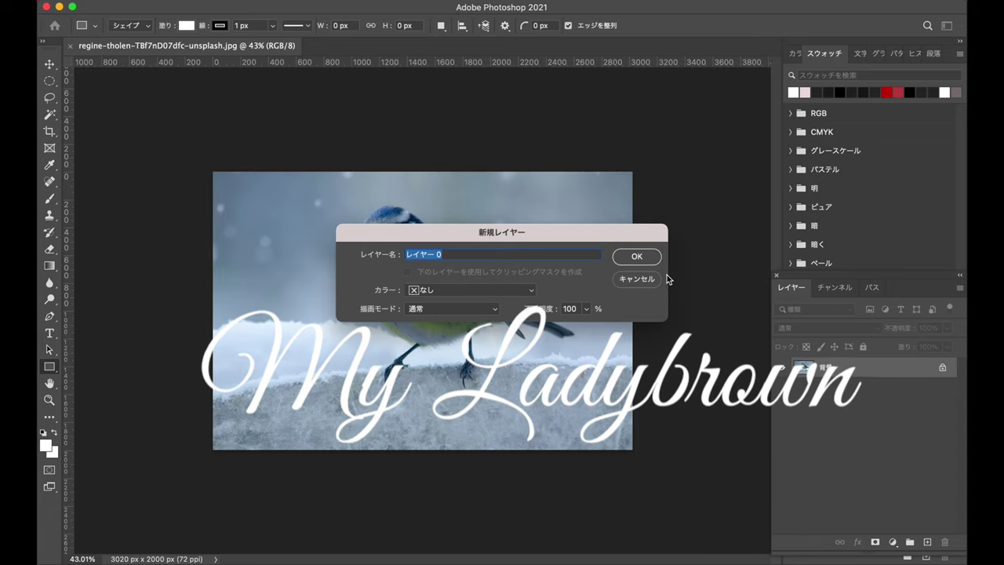
Step: Unlock the Background as Layer 0, then scale the bird photo to about 139% and reposition it
left_click(636, 257)
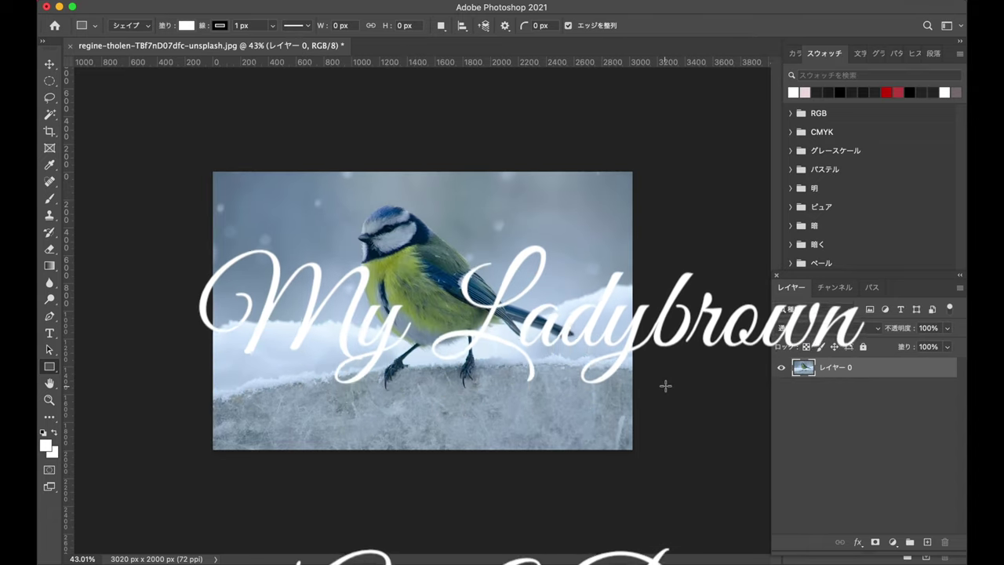
key("ctrl+t")
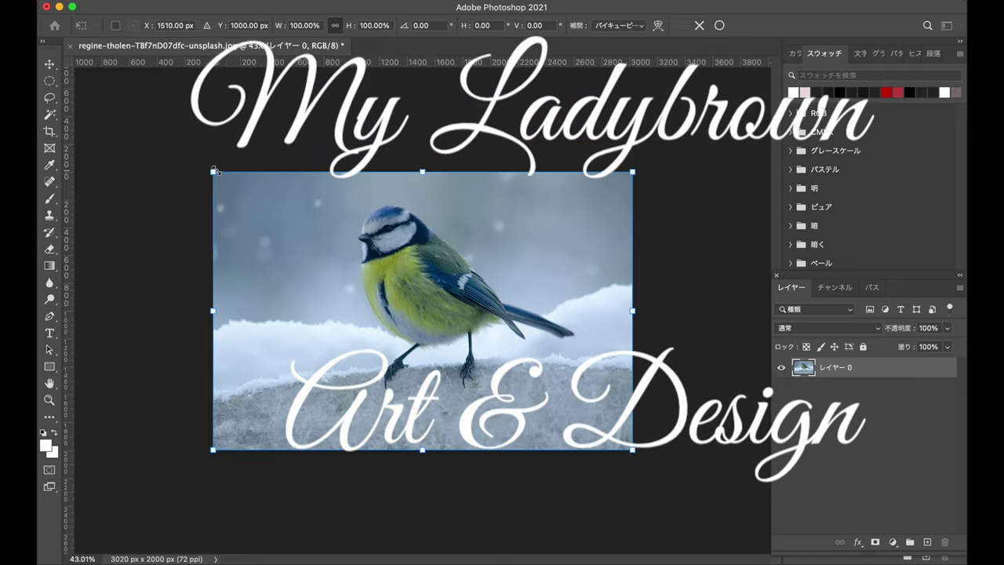
left_click_drag(213, 172, 149, 130)
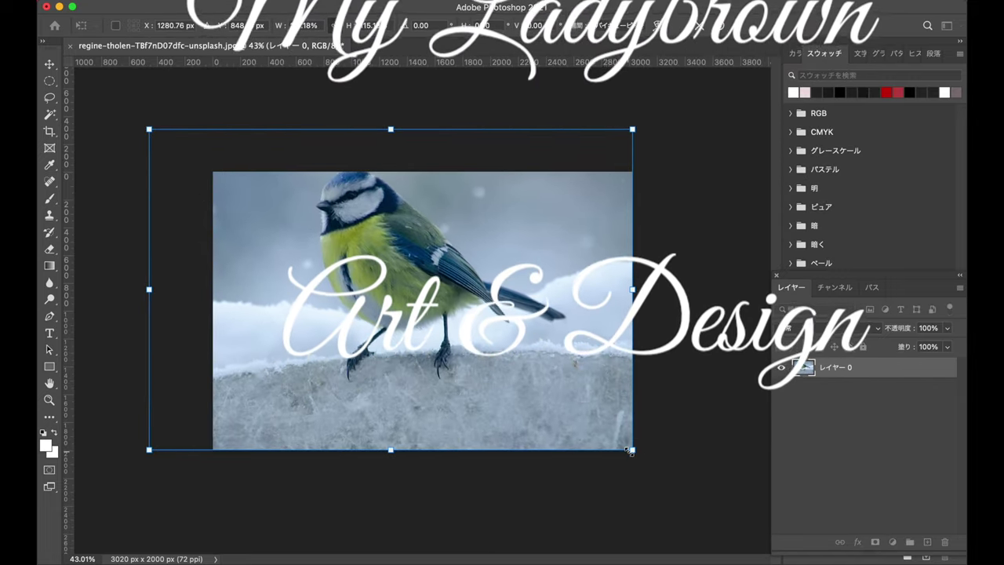
left_click_drag(632, 450, 715, 536)
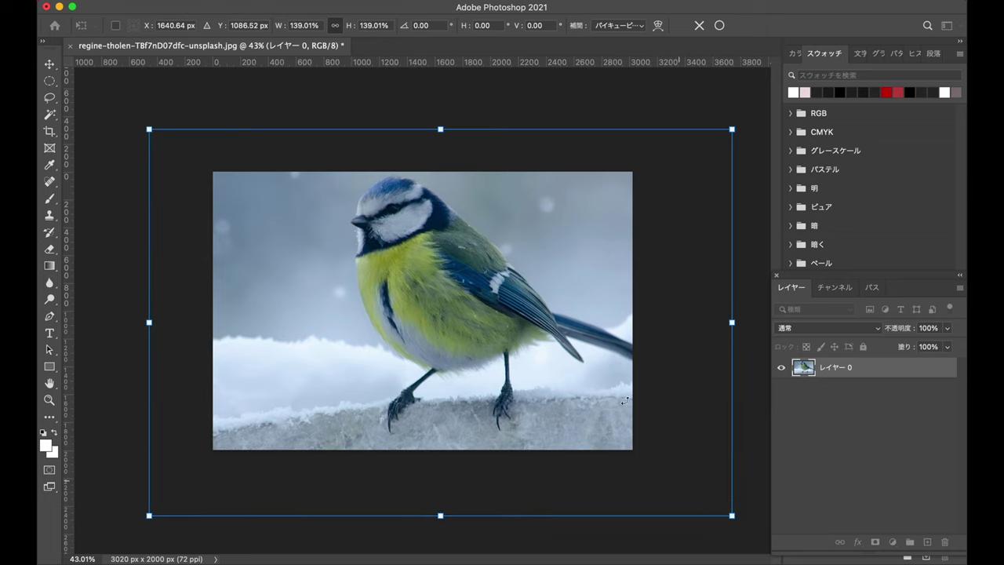
left_click_drag(575, 318, 521, 330)
key("Return")
Step: Place the corridor photo as an embedded layer over the bird
key("u")
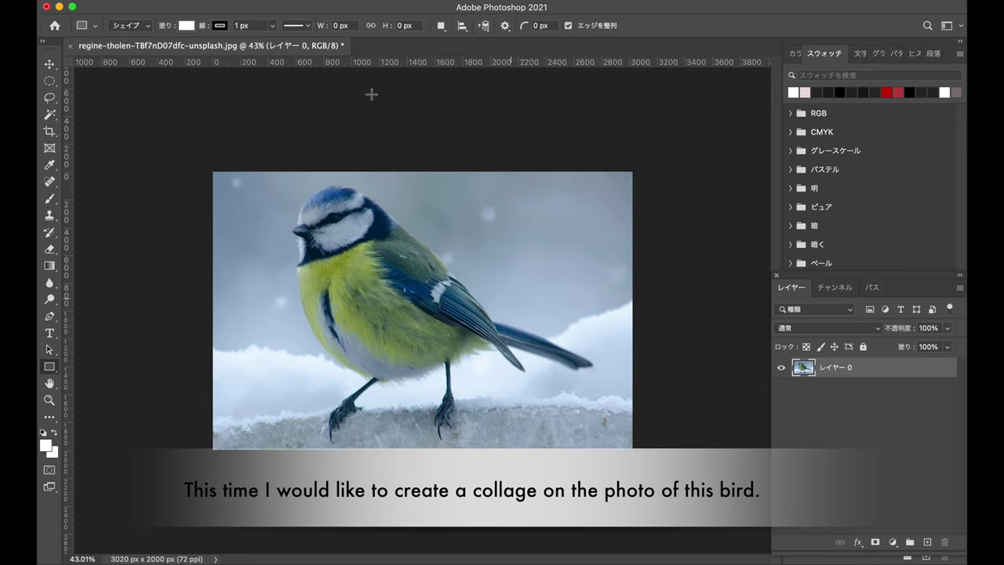
left_click(126, 2)
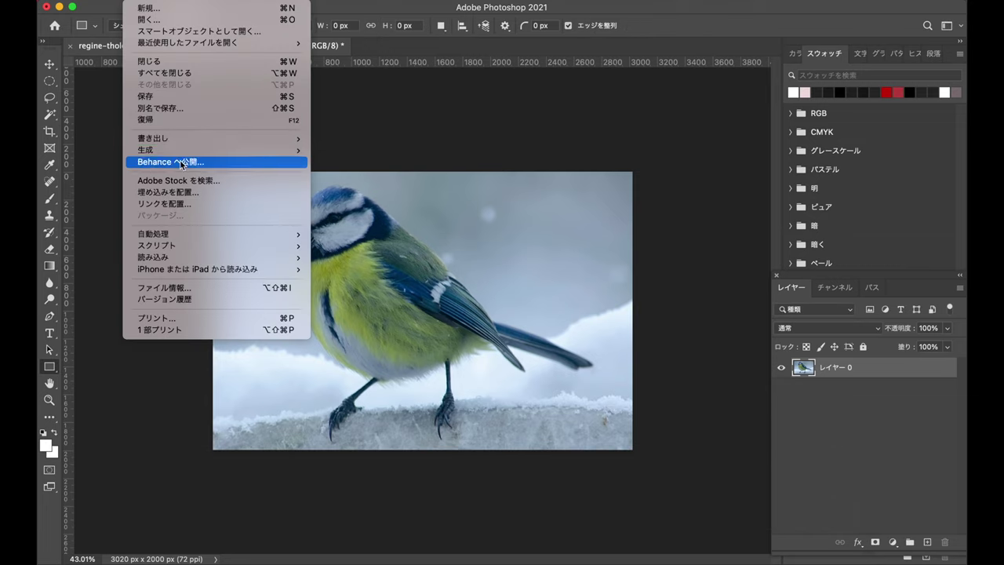
left_click(169, 203)
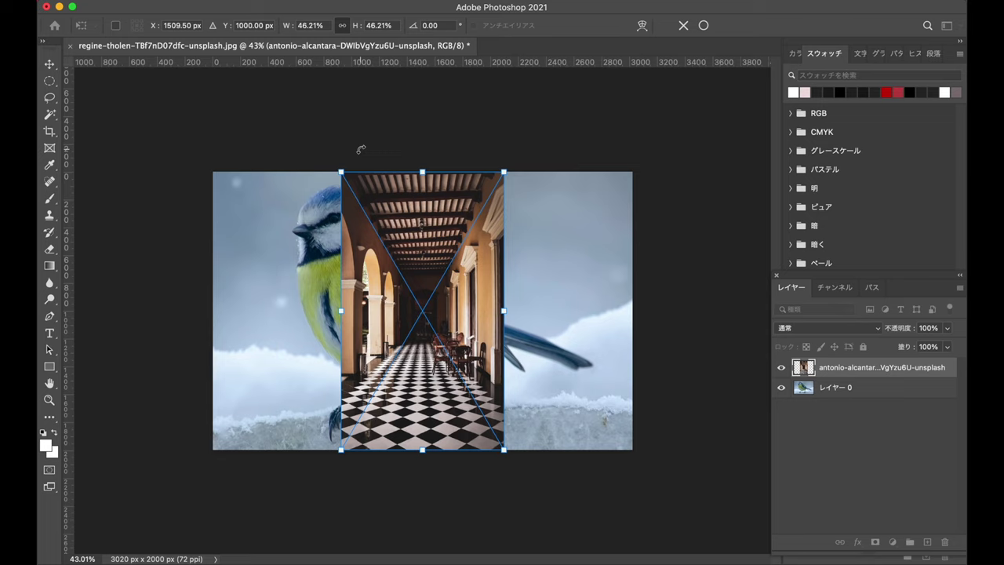
key("Return")
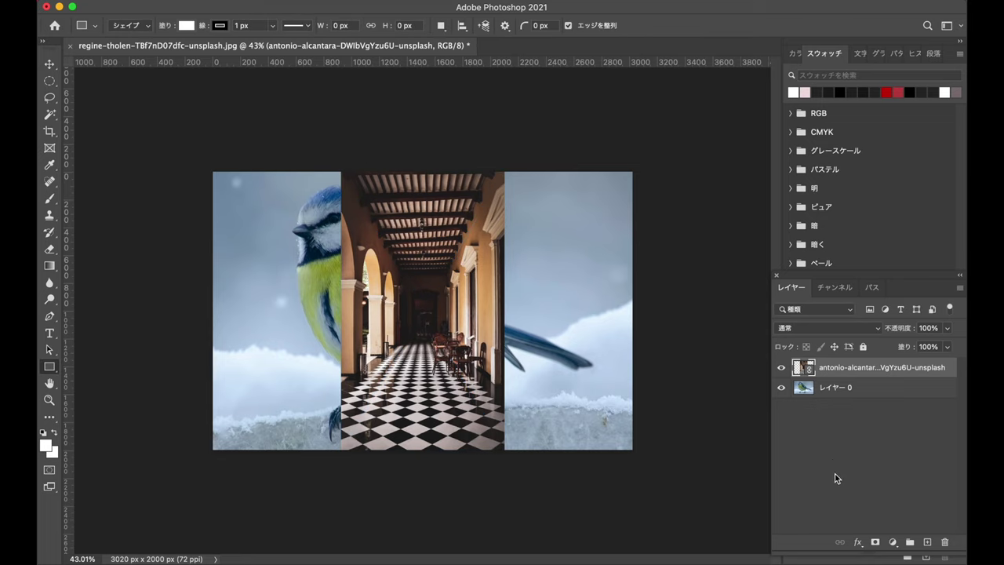
Step: Mask the corridor layer, brushing out the doorway and chairs so only the checkered floor remains
left_click(875, 542)
double_click(833, 370)
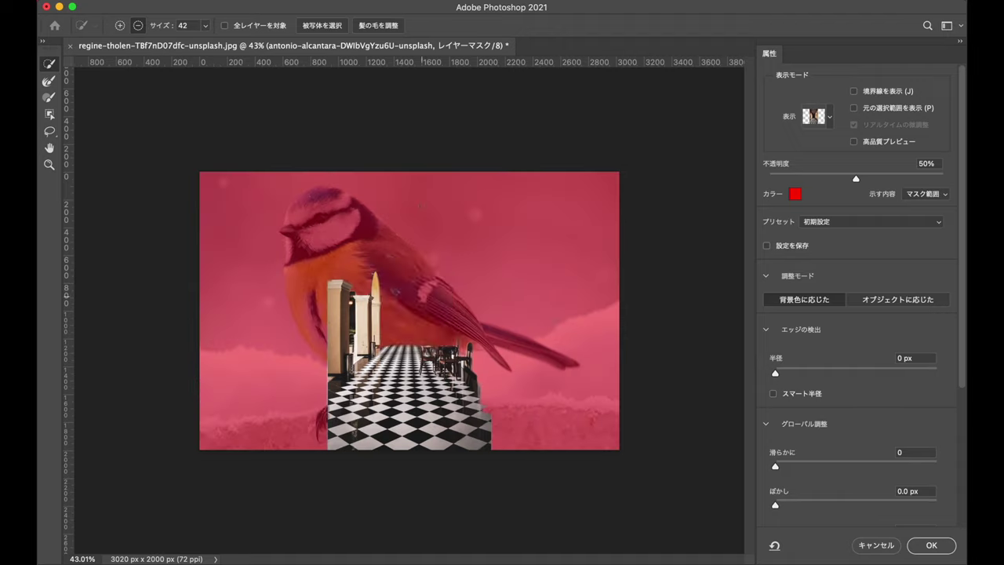
left_click_drag(369, 352, 374, 304)
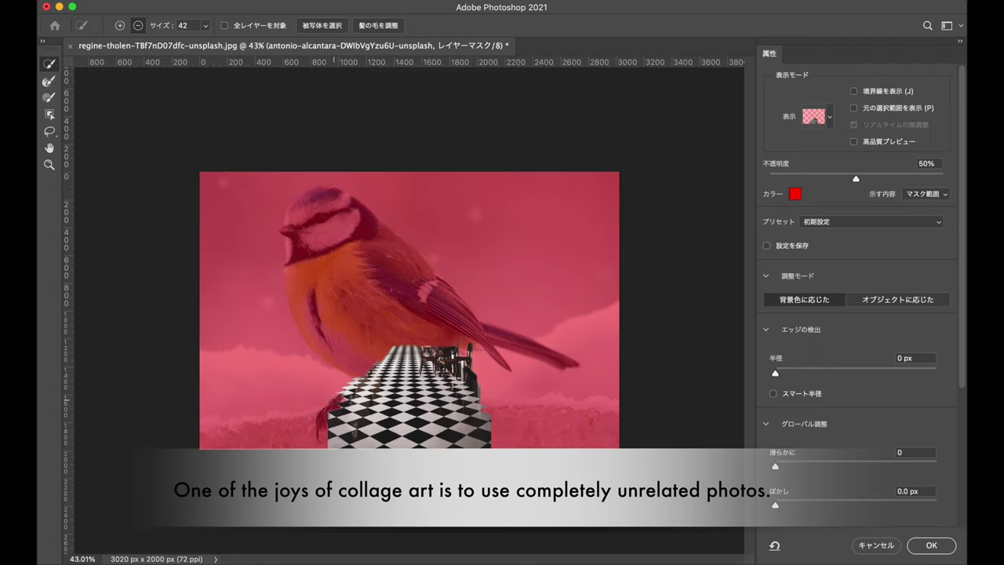
left_click_drag(413, 378, 467, 384)
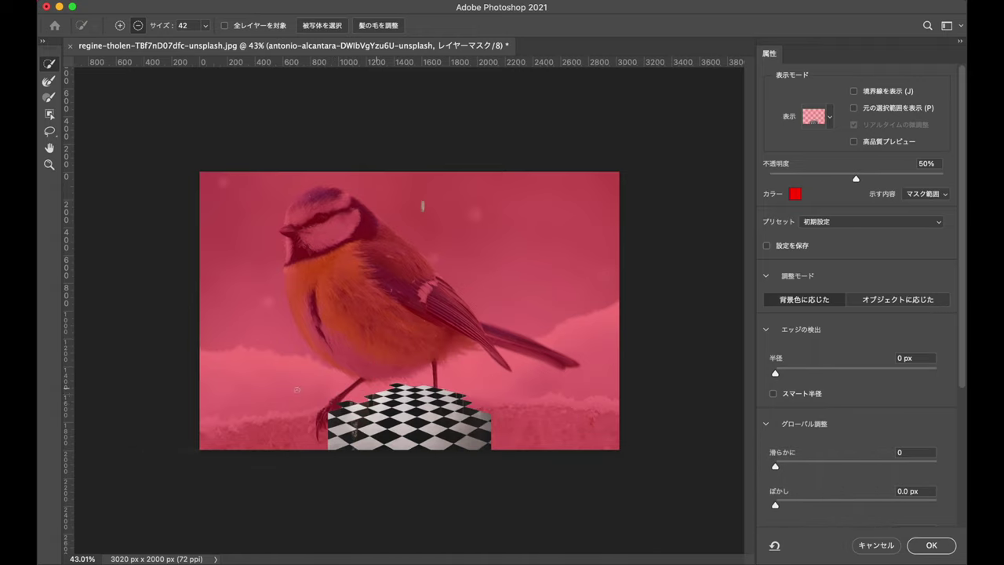
left_click(933, 546)
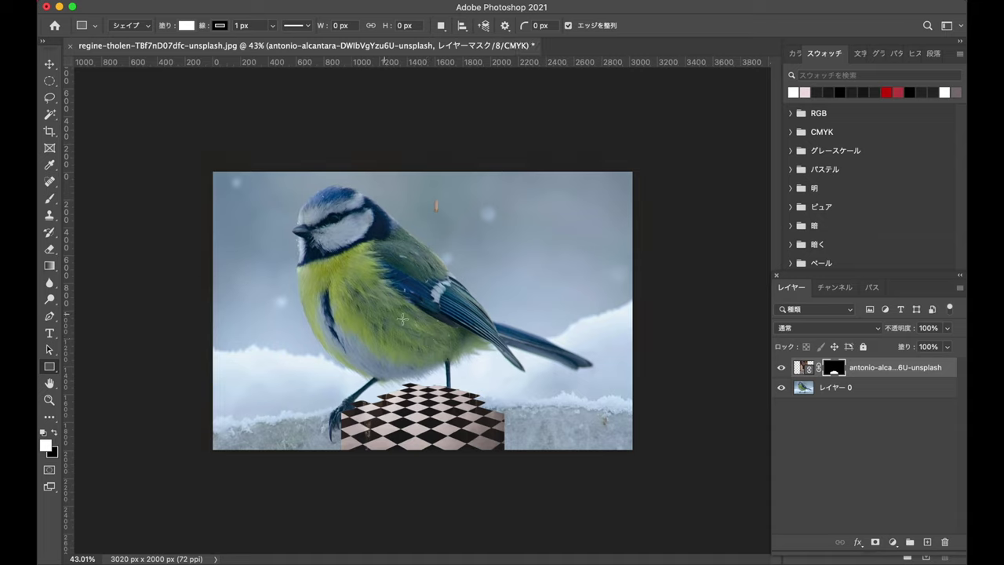
Step: Rotate, move and shrink the checkered patch so it sits tilted on the bird's wing
left_click(50, 66)
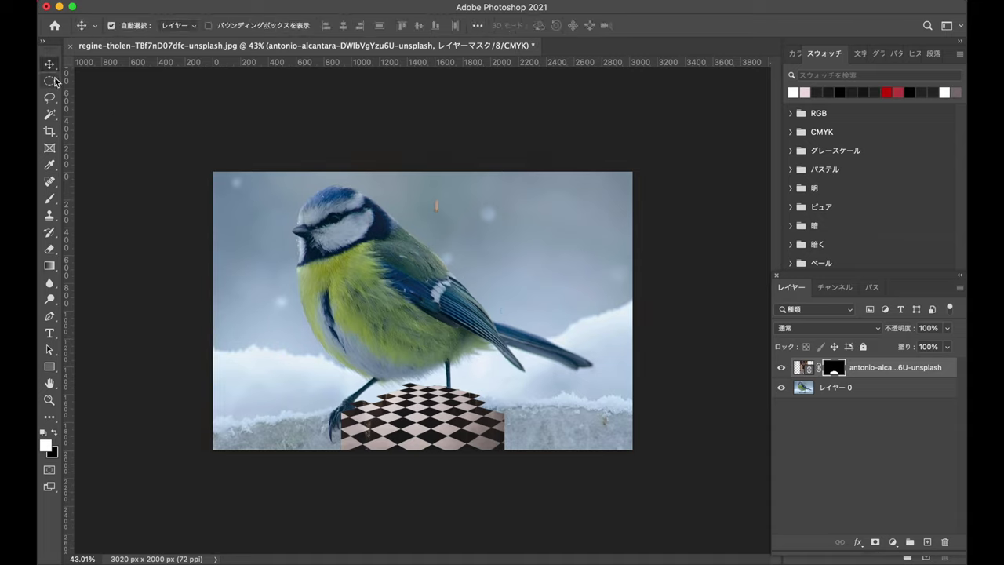
key("ctrl+t")
left_click_drag(322, 154, 235, 369)
mouse_move(439, 258)
left_mouse_down()
mouse_move(403, 355)
mouse_move(392, 349)
left_mouse_up()
left_click_drag(479, 396, 439, 396)
scroll(434, 394, "up", 5)
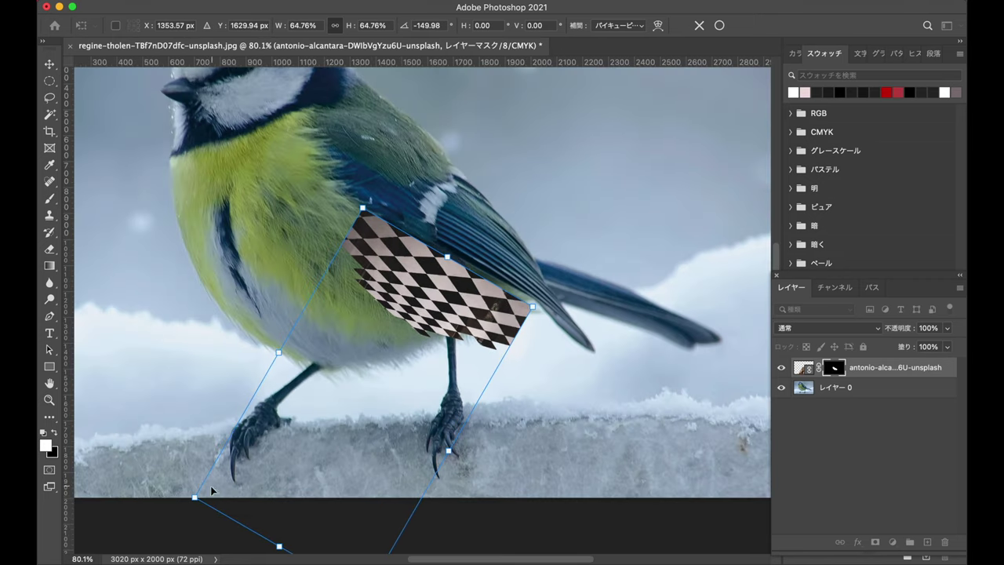
left_click_drag(211, 490, 235, 459)
key("Return")
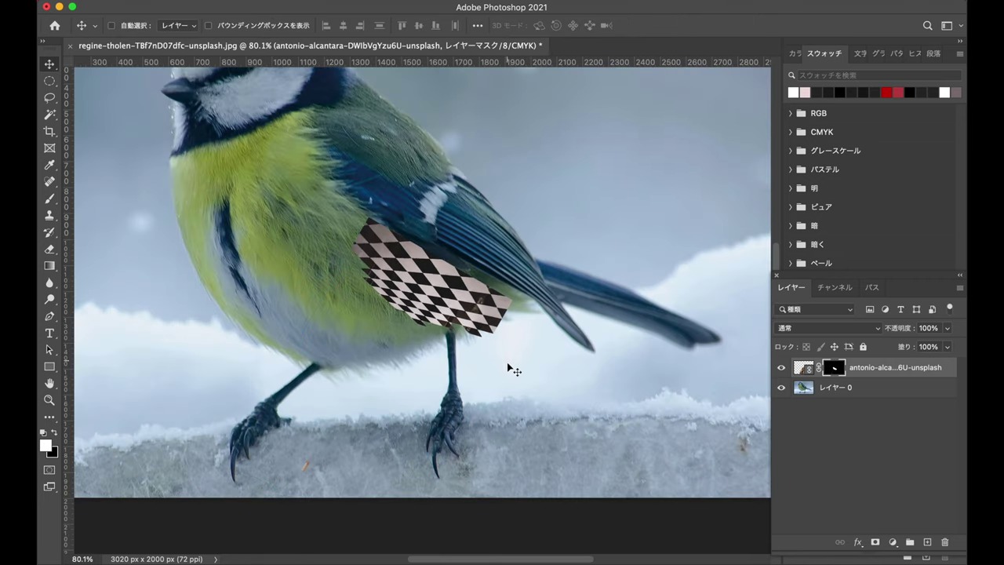
Step: Refine the checker patch mask and fit the whole image in the window
key("ctrl+alt+r")
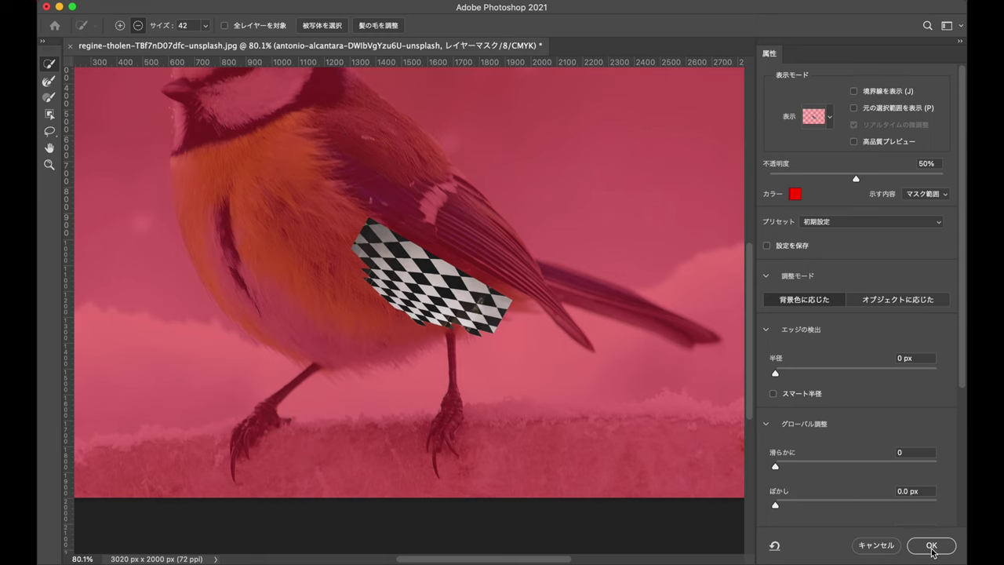
left_click(931, 546)
key("ctrl+0")
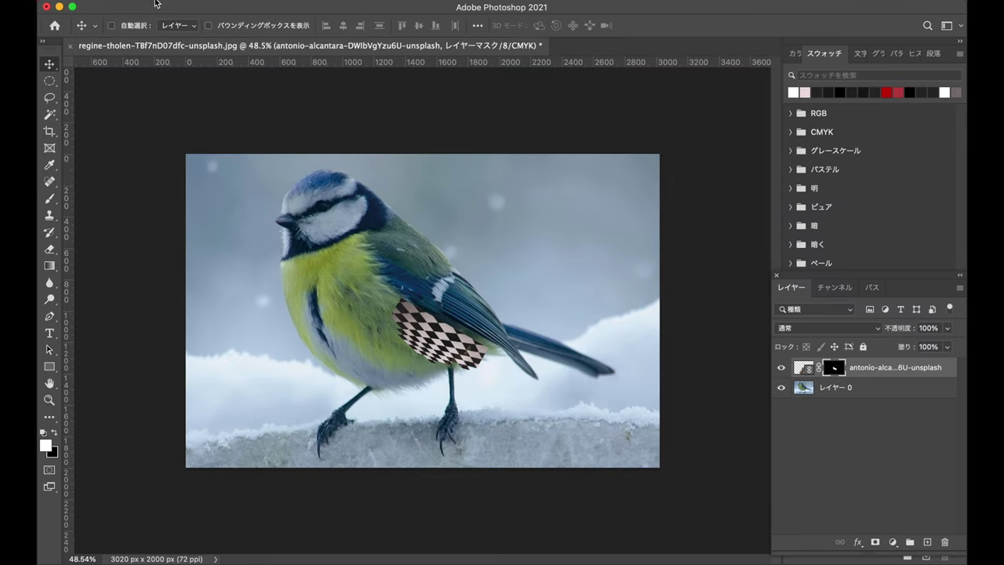
left_click(155, 3)
Step: Place the red-flower photo as a linked layer and mask it to isolate the bouquet
left_click(176, 205)
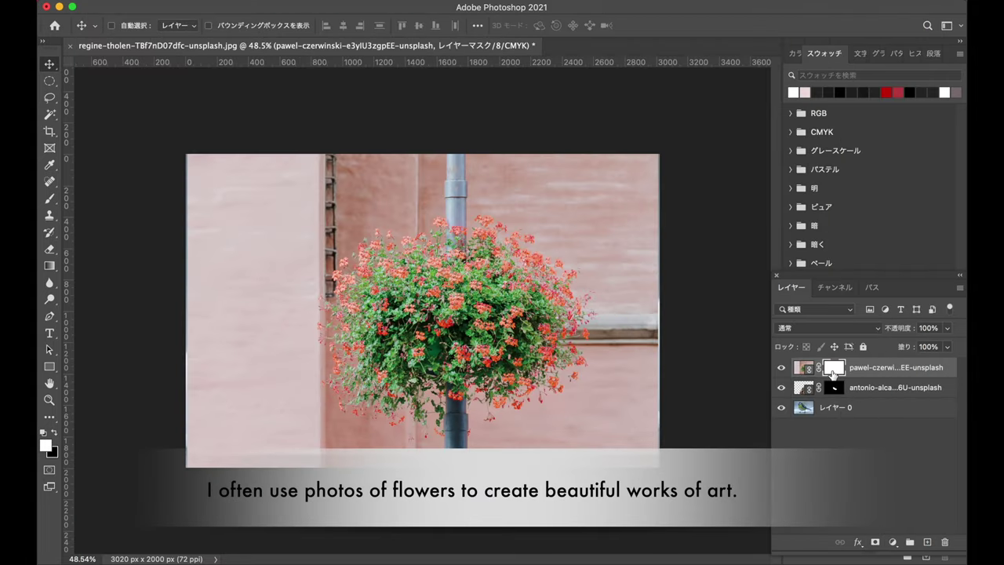
double_click(833, 368)
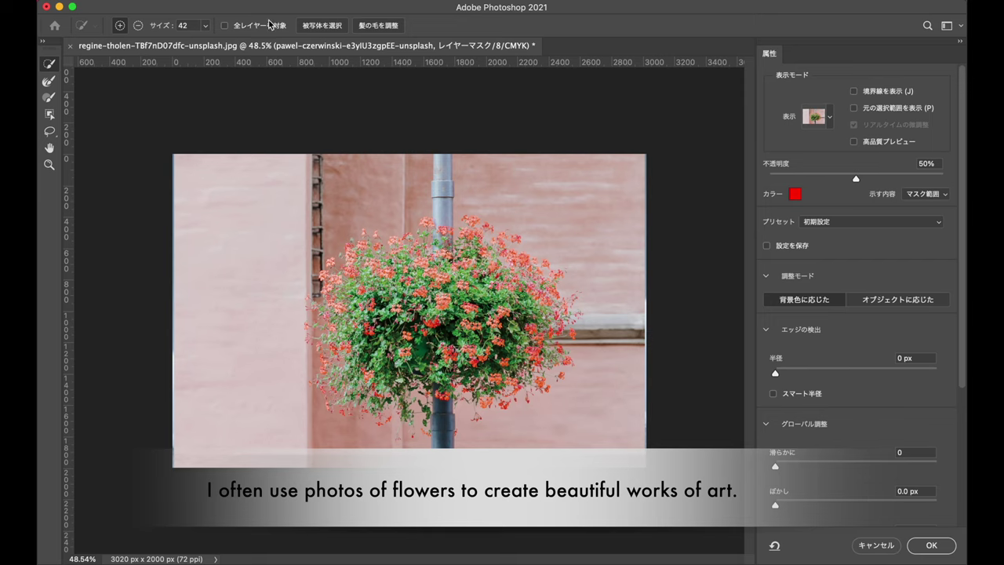
left_click(932, 545)
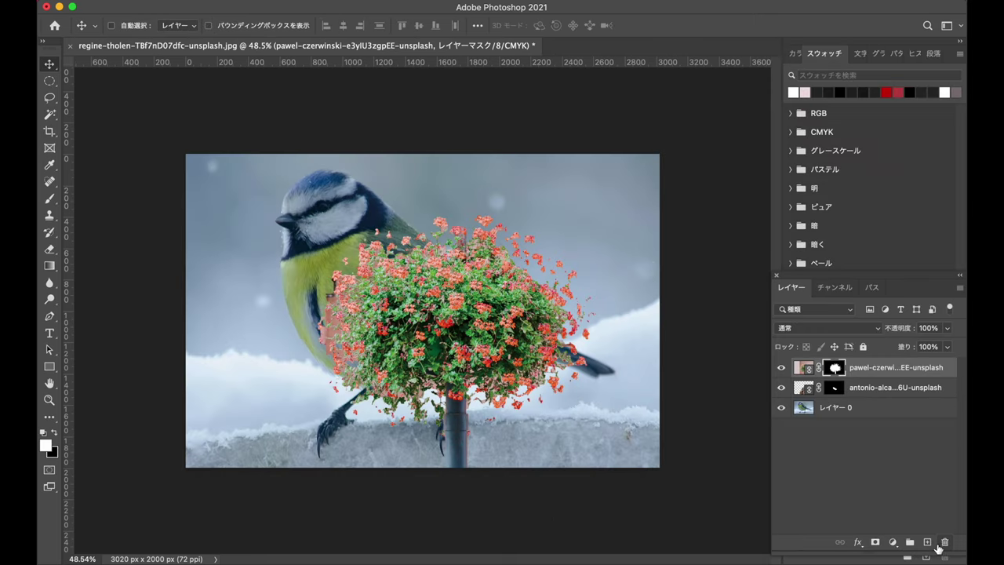
Step: Scale the bouquet to about 77% and rotate it roughly 143° over the bird
key("ctrl+t")
mouse_move(186, 154)
left_mouse_down()
mouse_move(294, 224)
mouse_move(518, 328)
mouse_move(505, 352)
left_mouse_up()
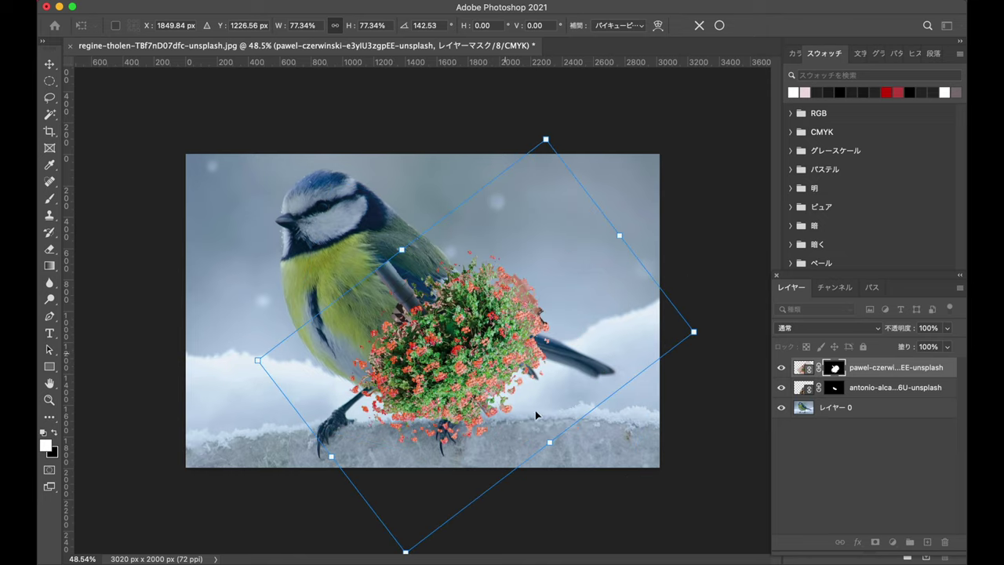
key("Return")
Step: Refine the flower mask to erase the grey pole strip beside the bouquet
key("ctrl+alt+r")
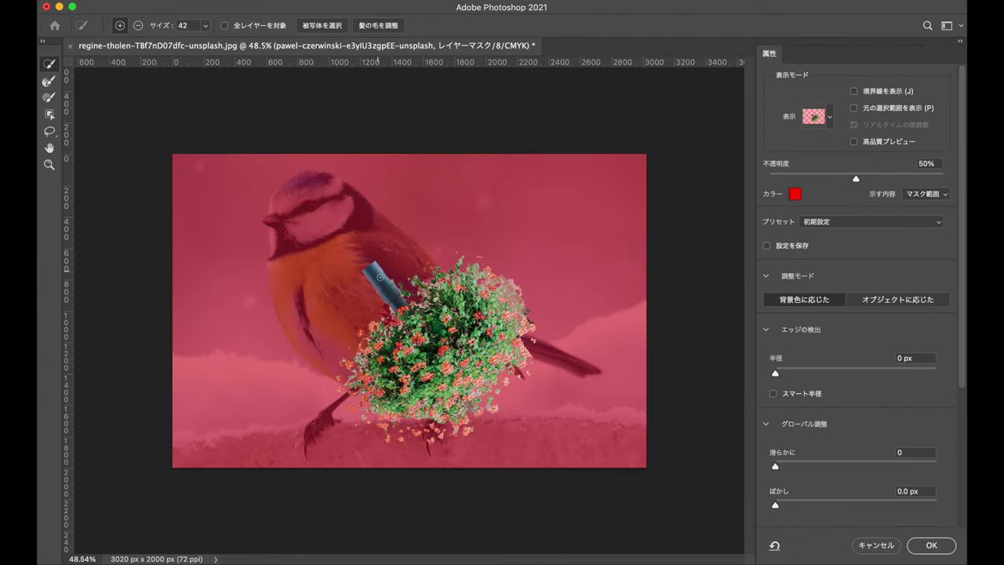
scroll(379, 277, "up", 5)
mouse_move(349, 223)
left_mouse_down()
mouse_move(332, 256)
mouse_move(396, 314)
left_mouse_up()
key("Return")
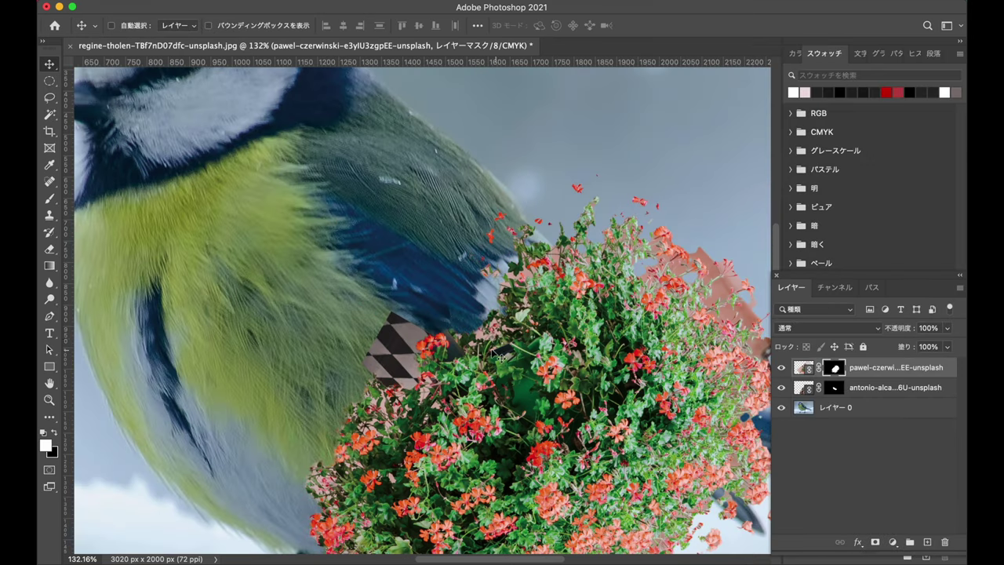
scroll(444, 345, "down", 3)
key("ctrl+t")
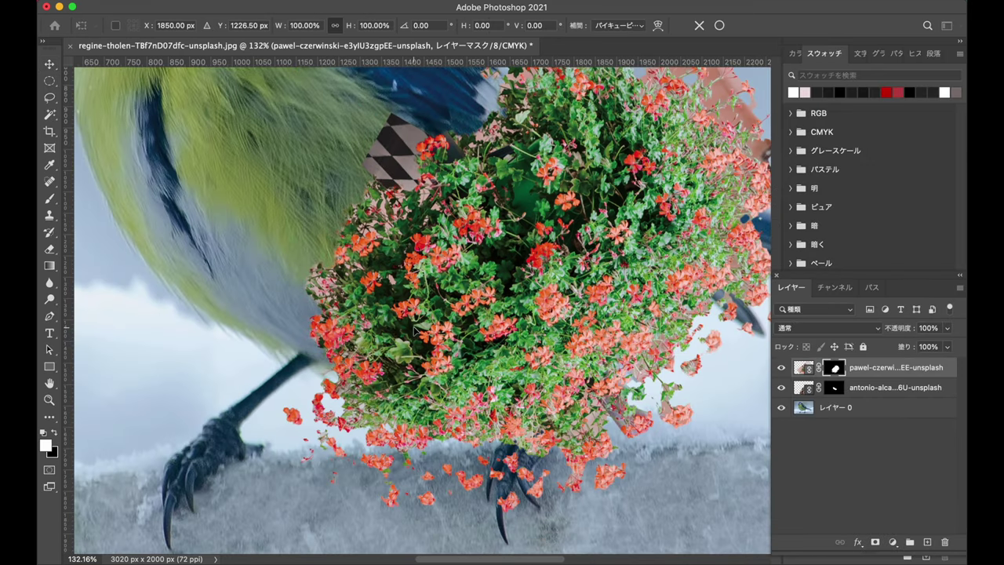
scroll(424, 337, "down", 3)
scroll(419, 335, "down", 3)
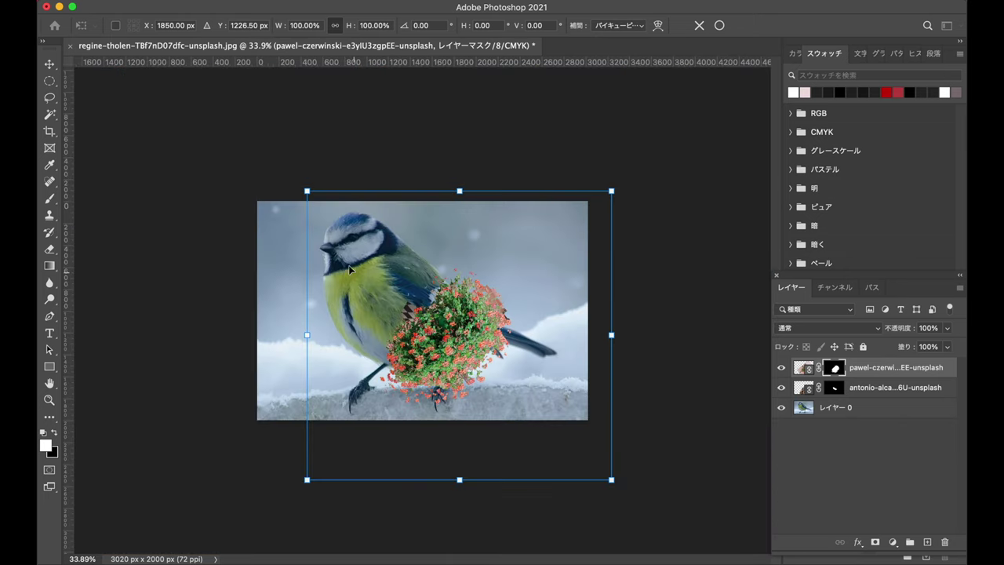
Step: Shrink the flower cluster, shift it left and rotate it about 45°
left_click_drag(308, 190, 358, 235)
left_click_drag(532, 325, 474, 325)
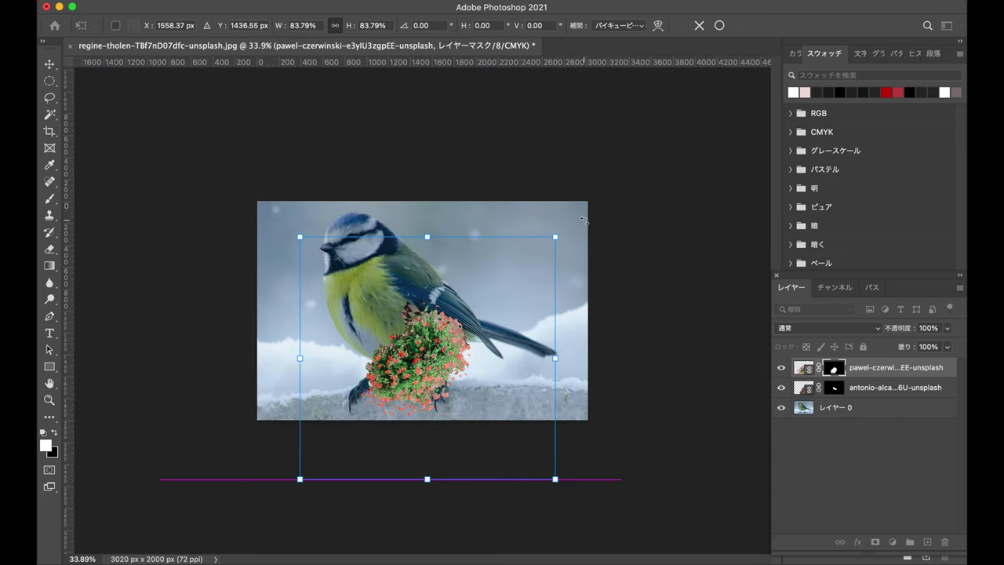
left_click_drag(584, 221, 576, 359)
key("Return")
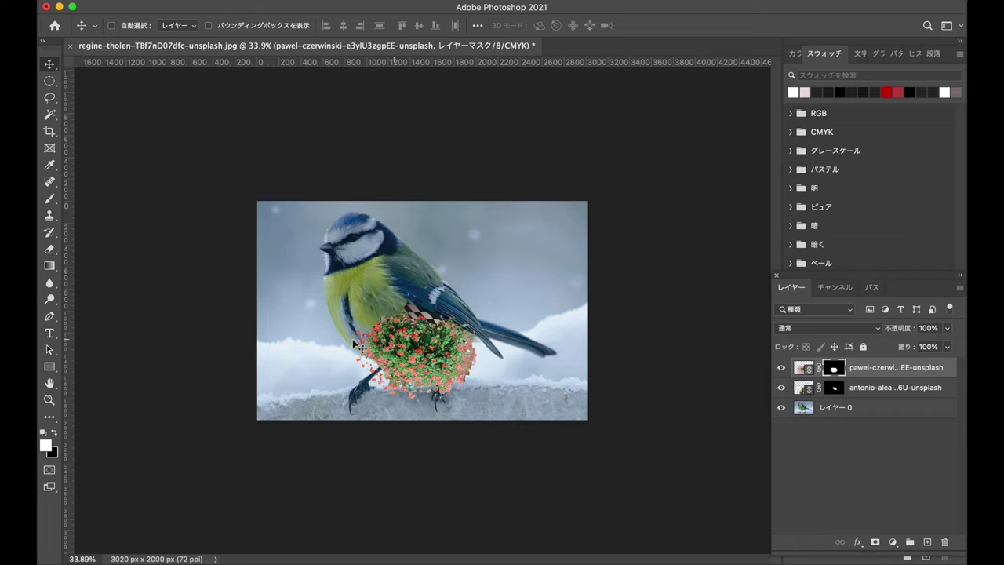
Step: Tilt the flower cluster to about −23°, shrink it to ~89% and nudge it onto the belly
key("ctrl+t")
left_click_drag(313, 251, 274, 314)
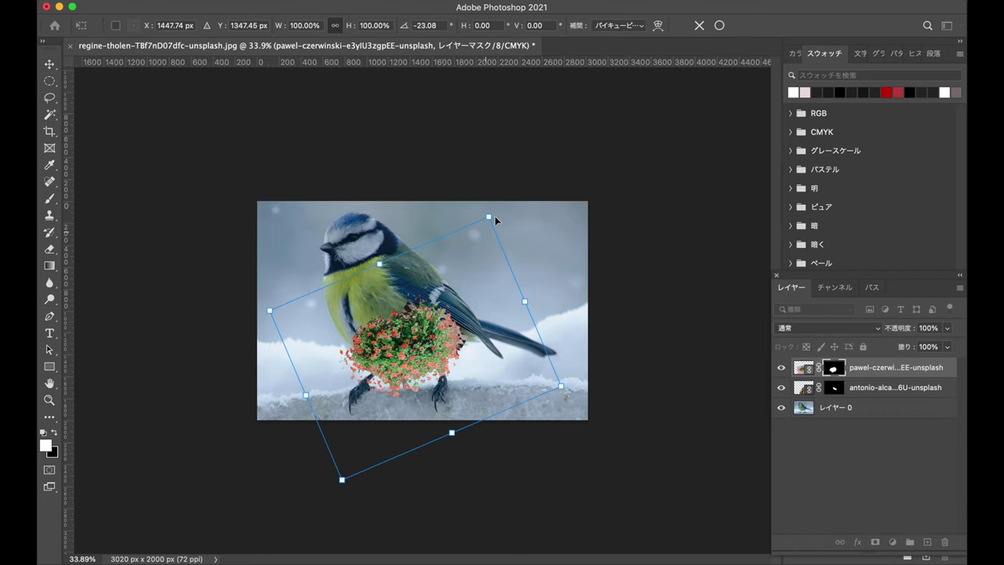
left_click_drag(494, 221, 478, 249)
scroll(462, 321, "up", 5)
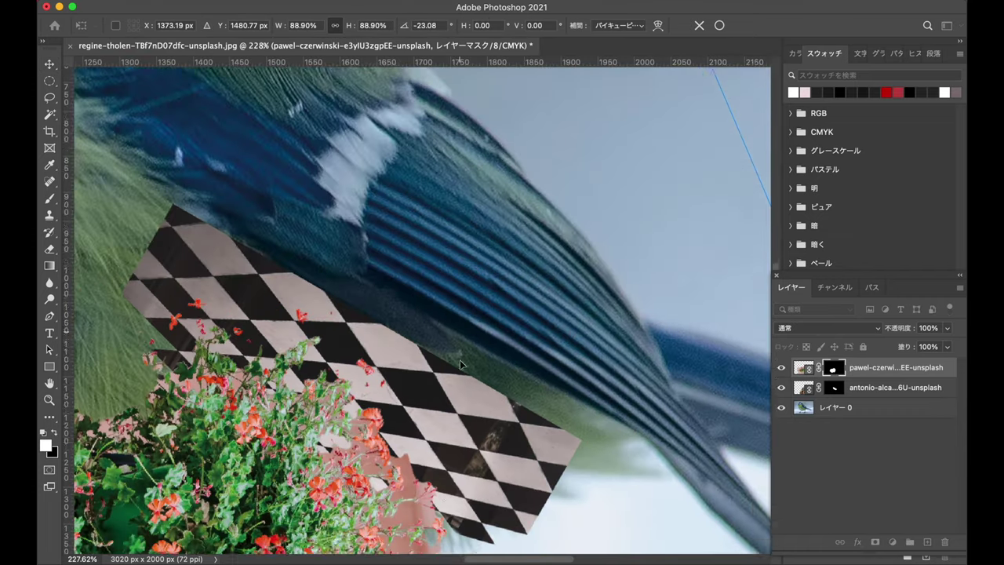
scroll(460, 364, "down", 5)
scroll(455, 367, "left", 5)
scroll(449, 368, "down", 2)
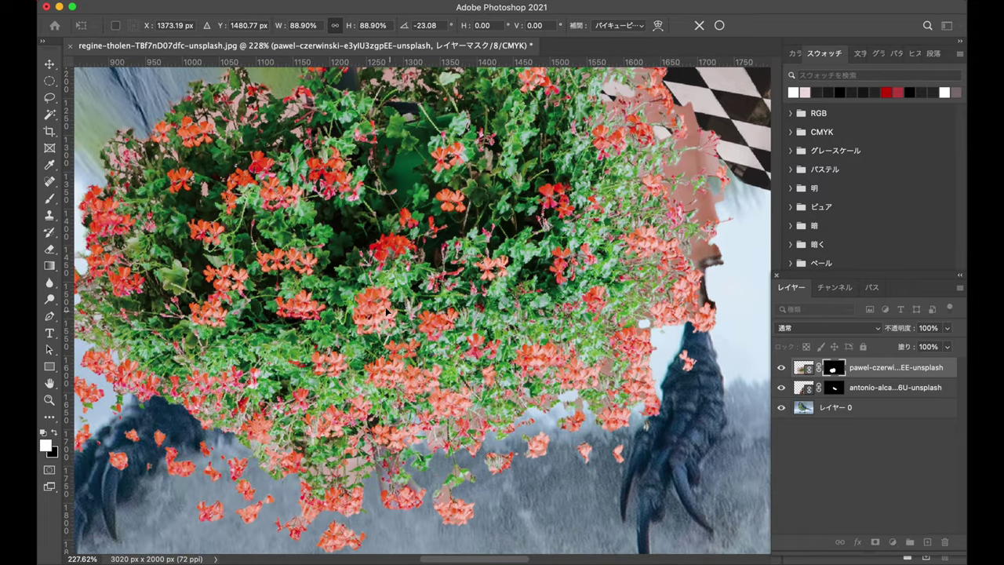
left_click_drag(386, 311, 428, 279)
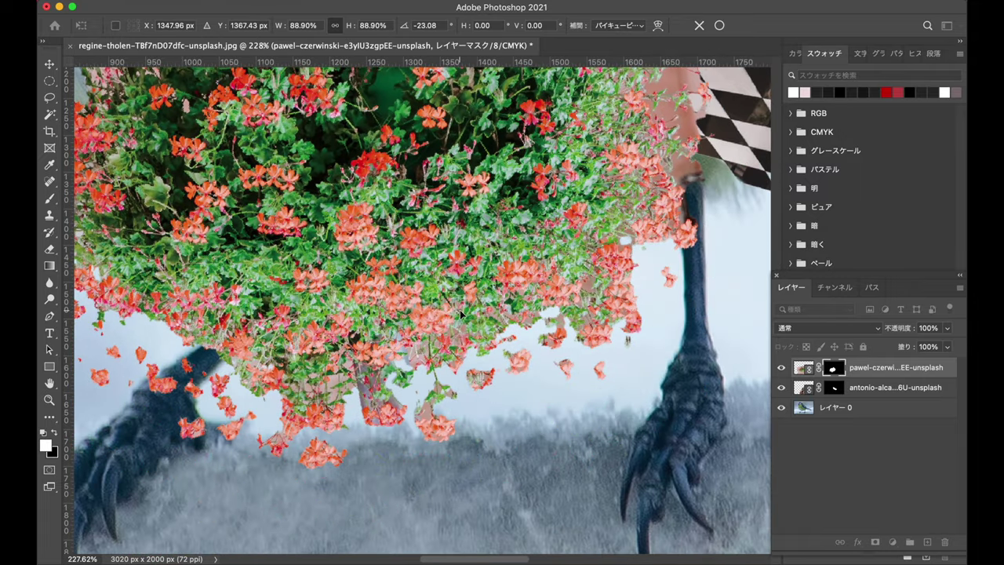
scroll(462, 313, "down", 1)
scroll(462, 314, "down", 2)
scroll(462, 314, "down", 1)
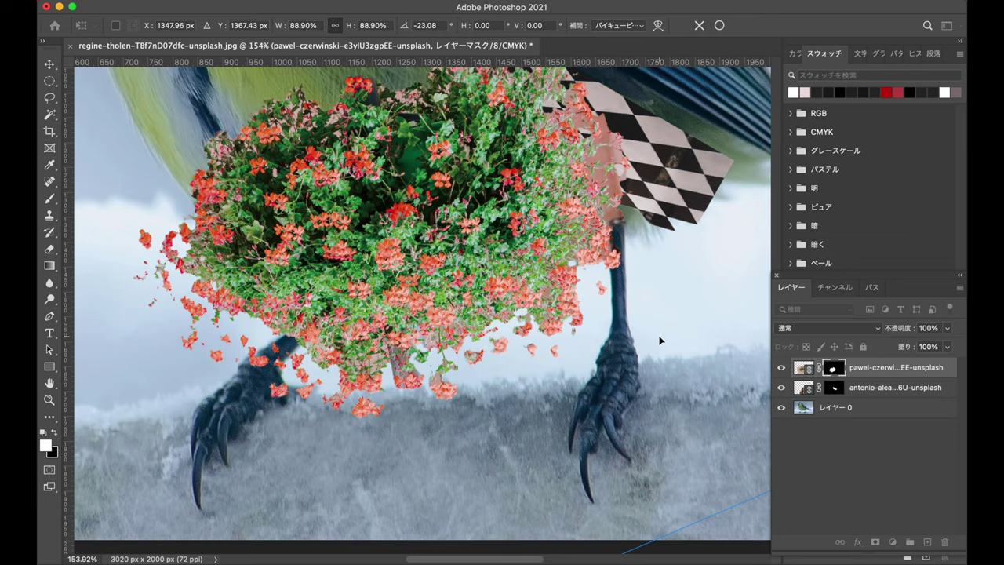
scroll(658, 340, "up", 3)
scroll(654, 337, "up", 1)
mouse_move(474, 334)
left_mouse_down()
mouse_move(472, 291)
mouse_move(462, 316)
left_mouse_up()
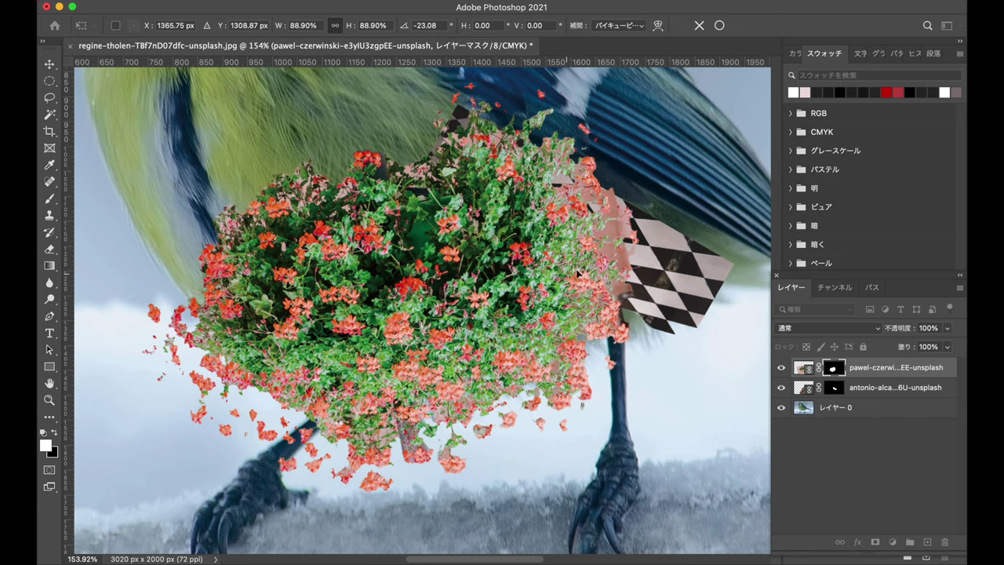
scroll(600, 298, "up", 2)
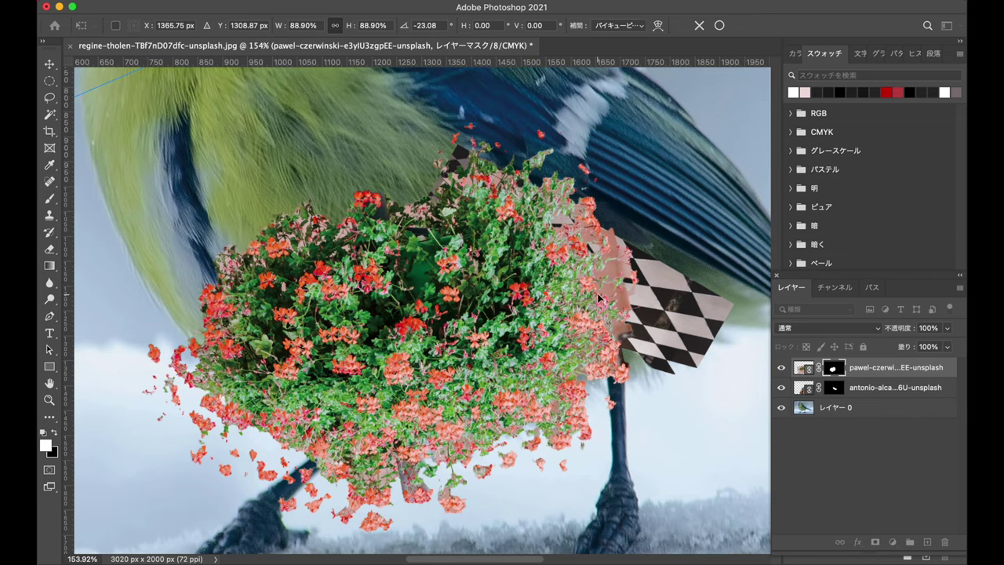
Step: Shrink the flowers to about 80% and settle them just above the bird's feet
key("ctrl+0")
left_click_drag(521, 174, 481, 193)
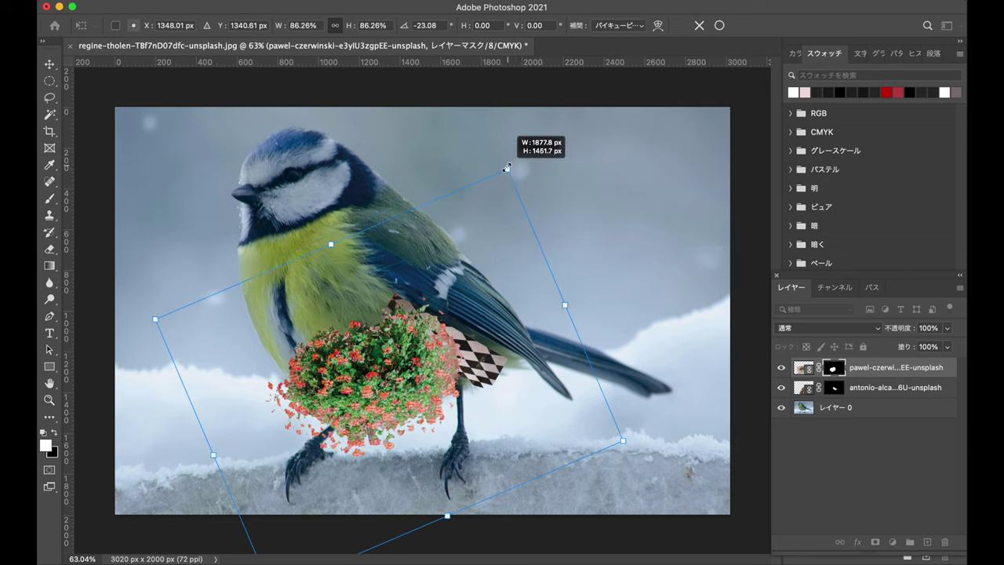
left_click_drag(415, 239, 427, 267)
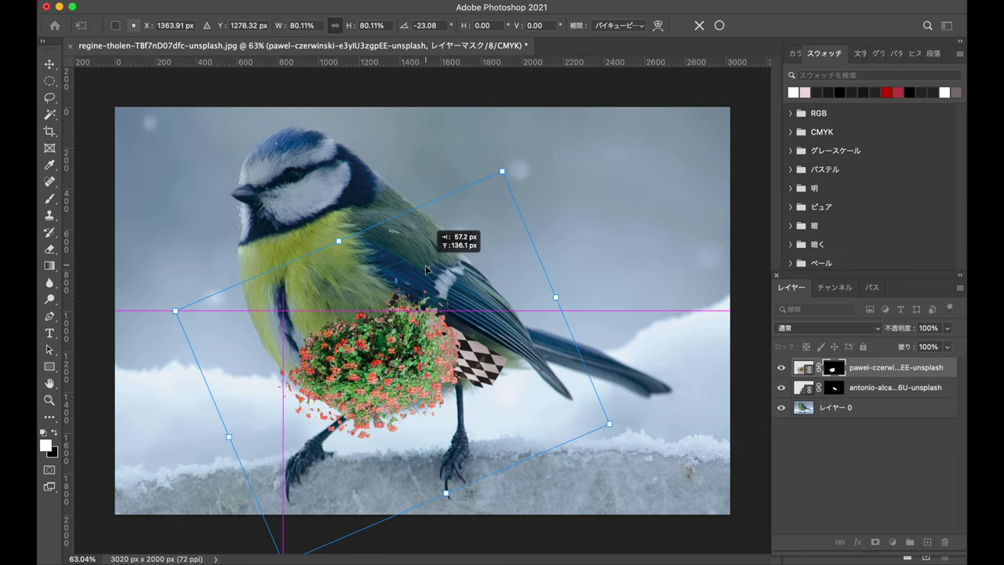
key("Return")
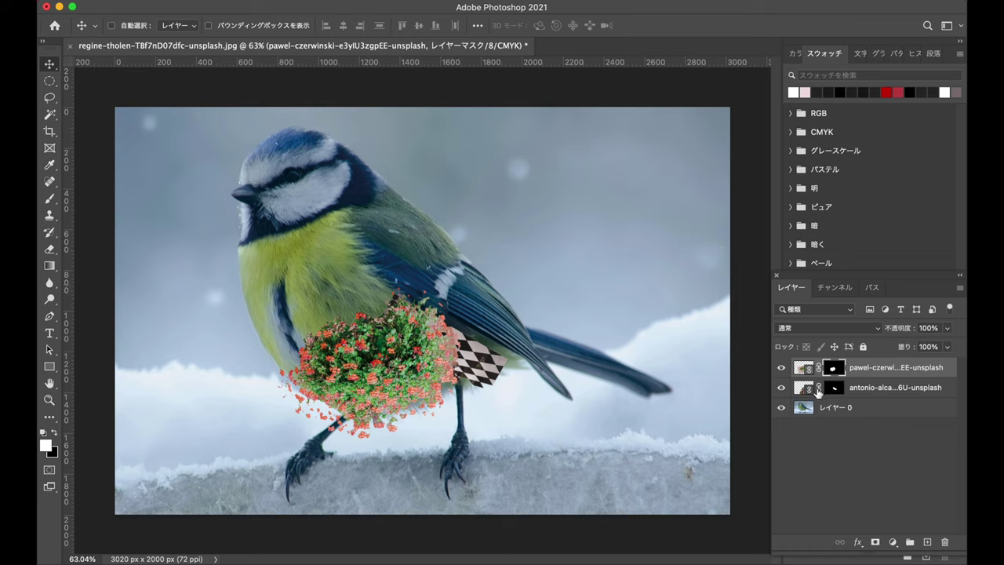
Step: Above Layer 0, place the tree photo linked, shrunk to about 14.5% on the bird's chest
left_click(837, 408)
left_click(139, 2)
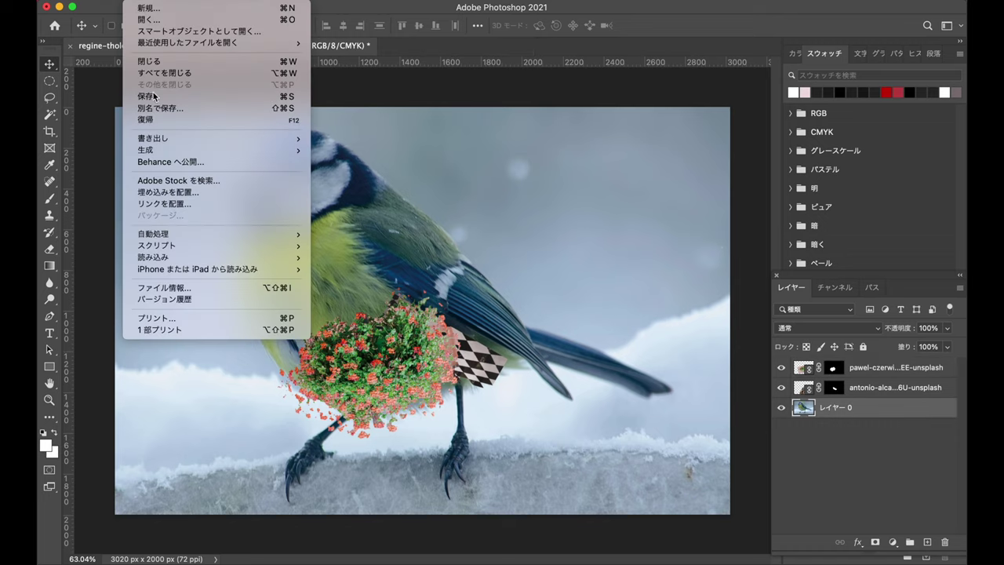
left_click(186, 205)
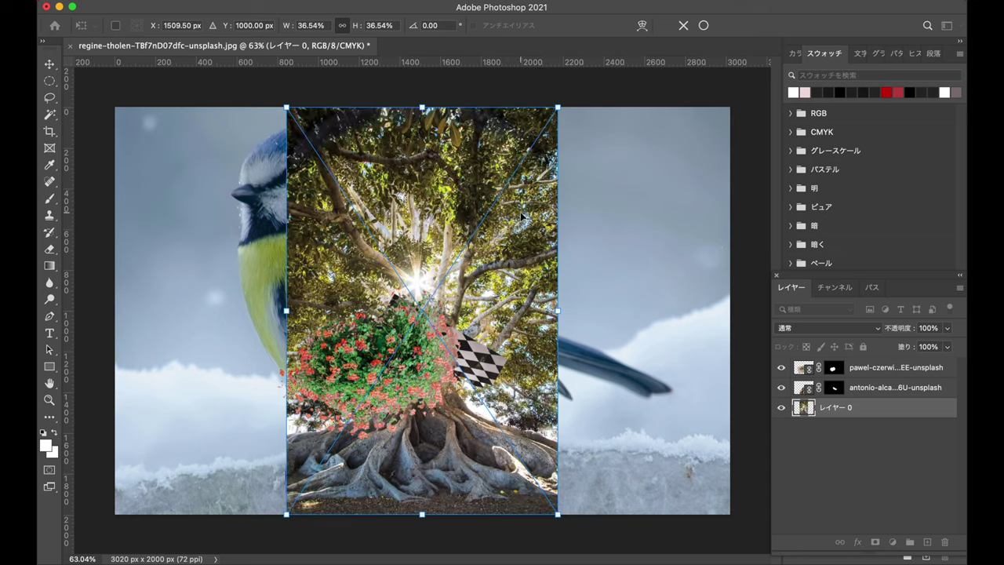
left_click_drag(287, 108, 439, 338)
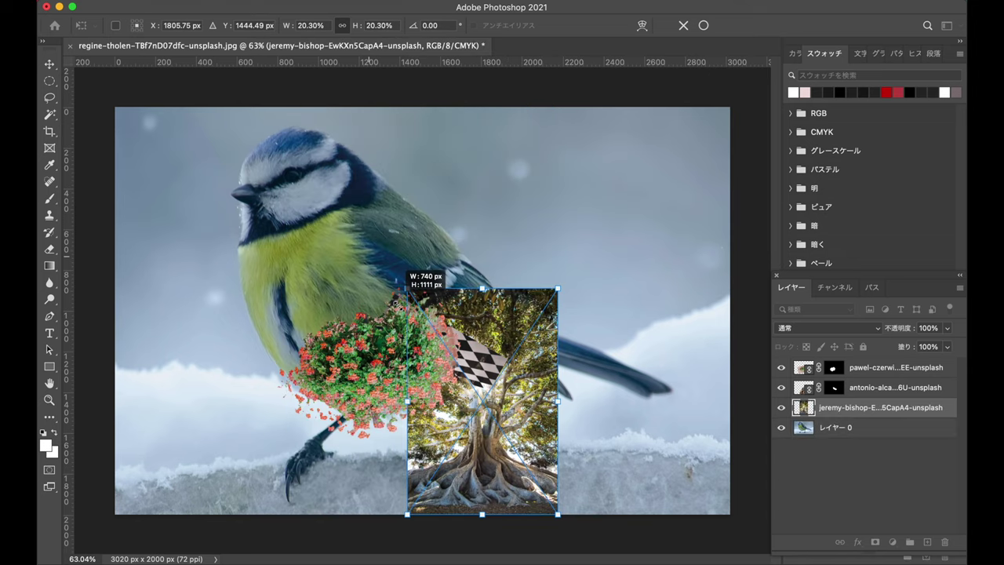
left_click_drag(486, 436, 351, 295)
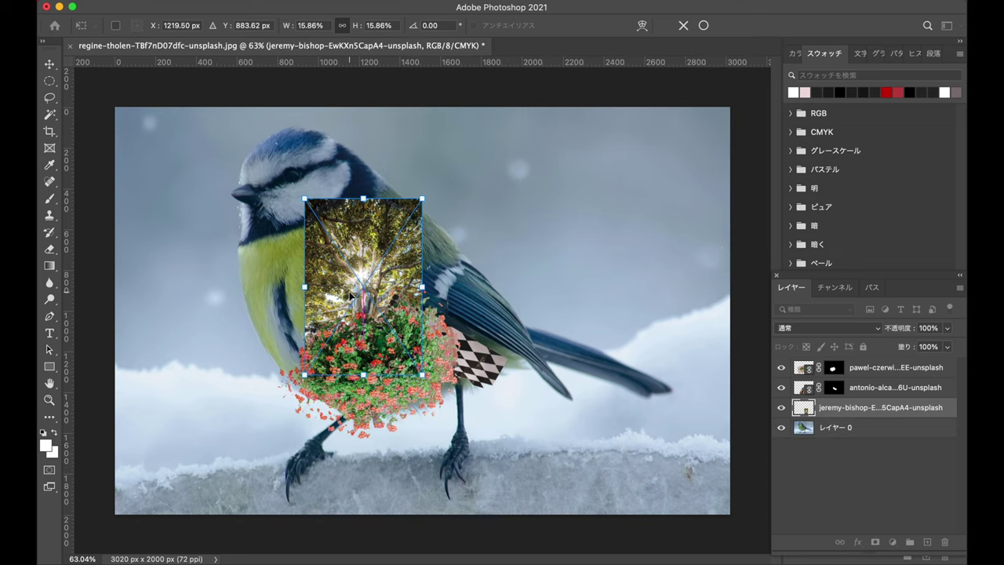
left_click_drag(424, 196, 408, 206)
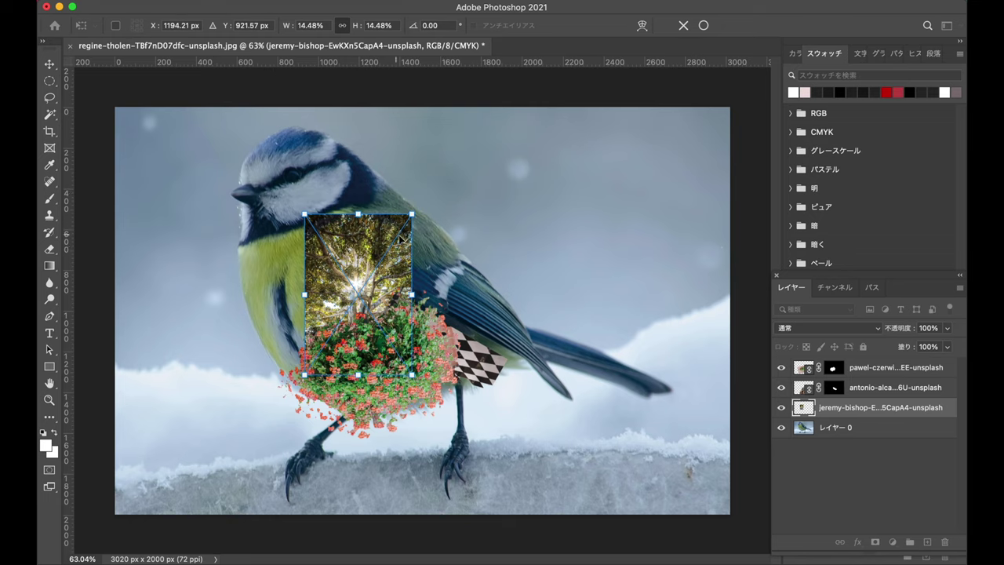
key("Return")
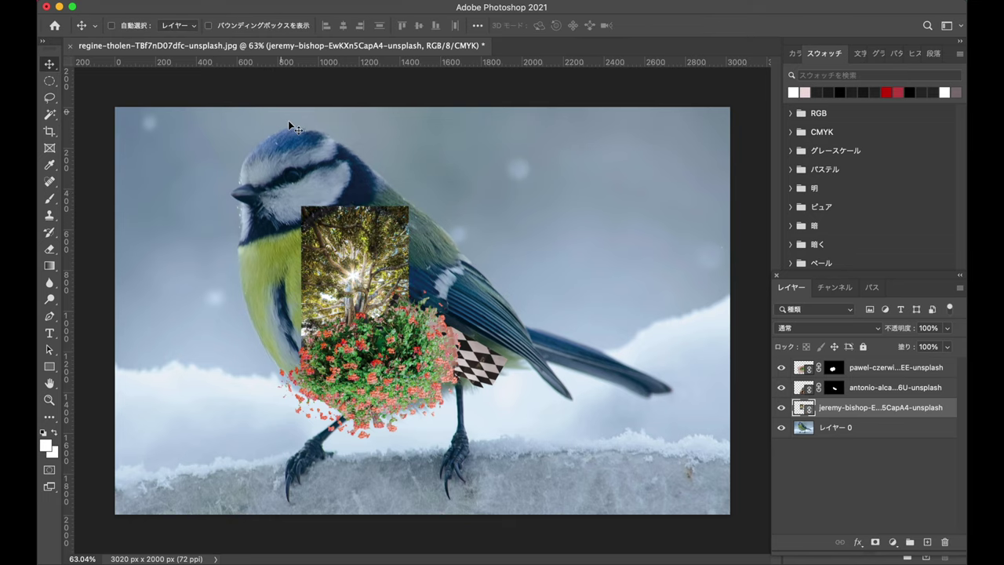
Step: Place the rose bouquet photo and mask it using Select Subject in Select and Mask
left_click(179, 4)
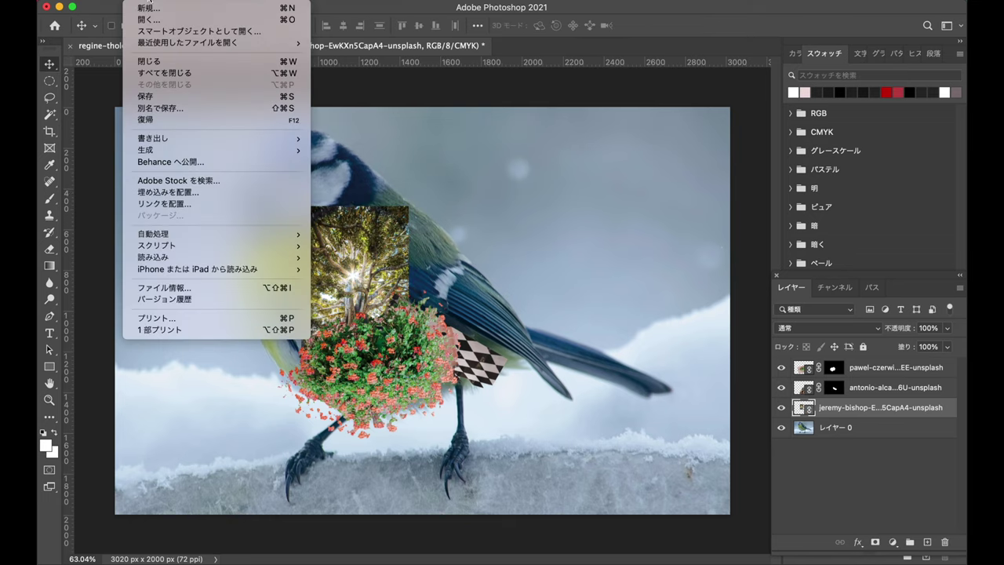
left_click(163, 210)
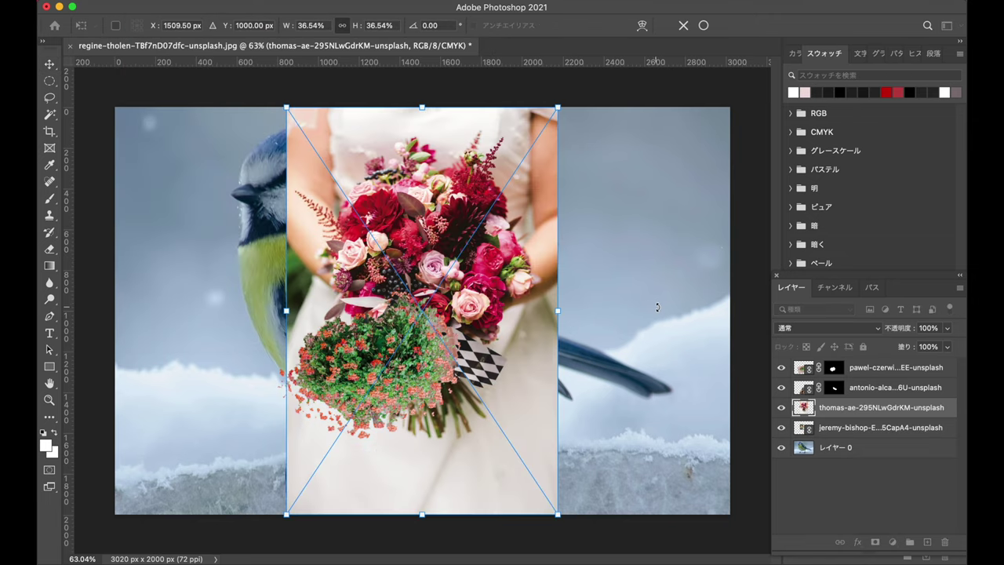
key("Return")
left_click(874, 541)
key("ctrl+alt+r")
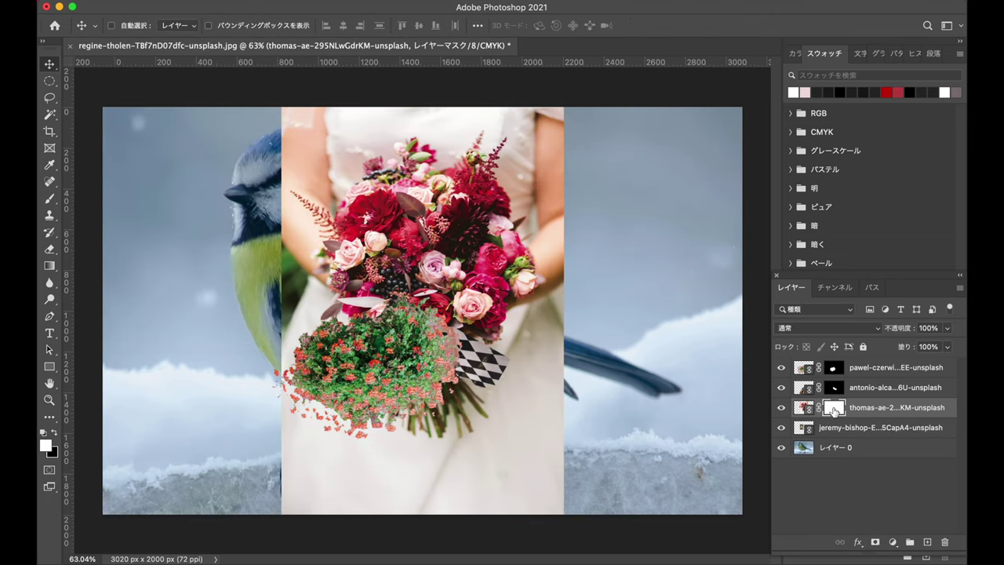
left_click(322, 26)
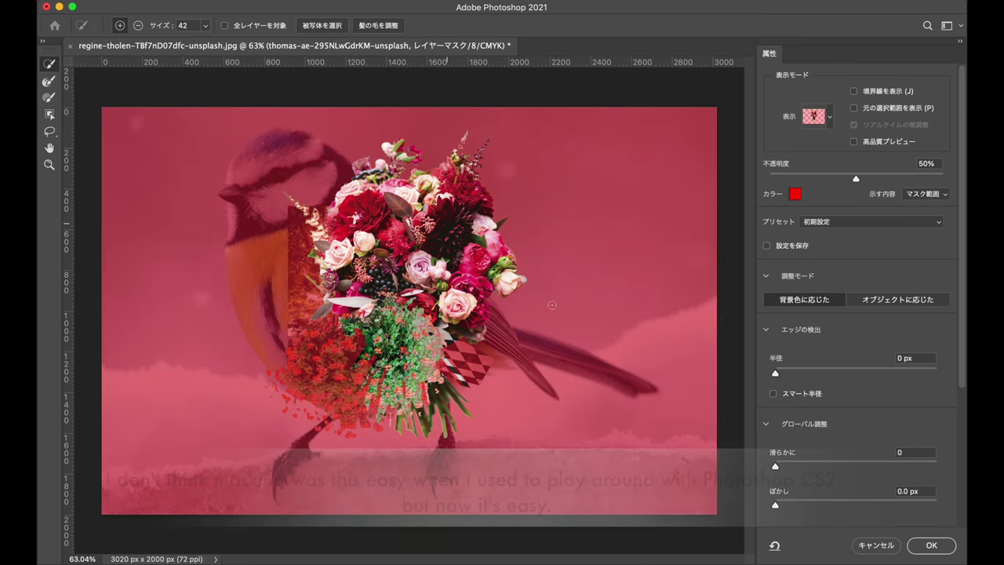
left_click(930, 544)
Step: Scale the rose bouquet to about 55%, tilt it −25° and move it onto the chest
key("ctrl+t")
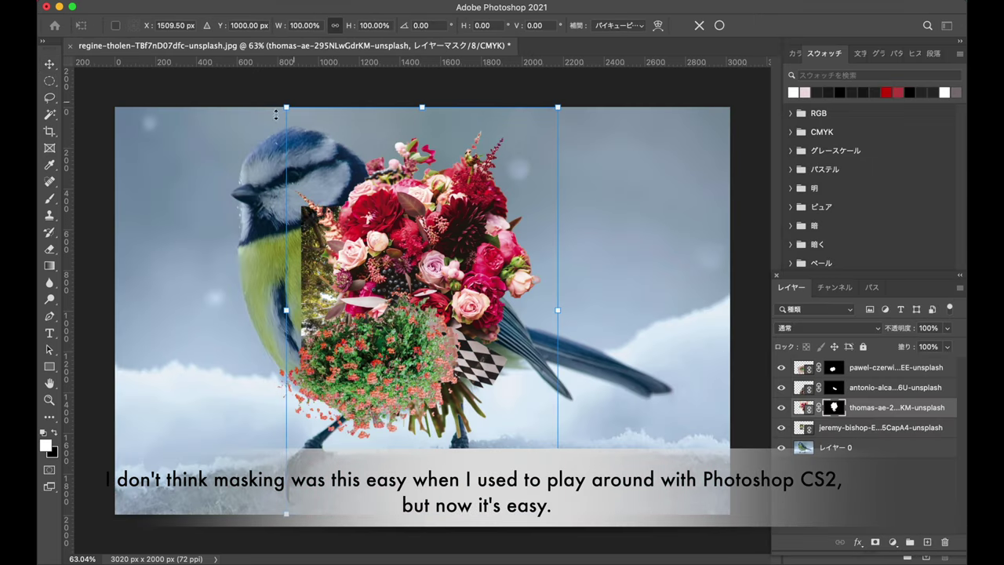
mouse_move(278, 109)
left_mouse_down()
mouse_move(354, 208)
mouse_move(220, 198)
mouse_move(208, 239)
left_mouse_up()
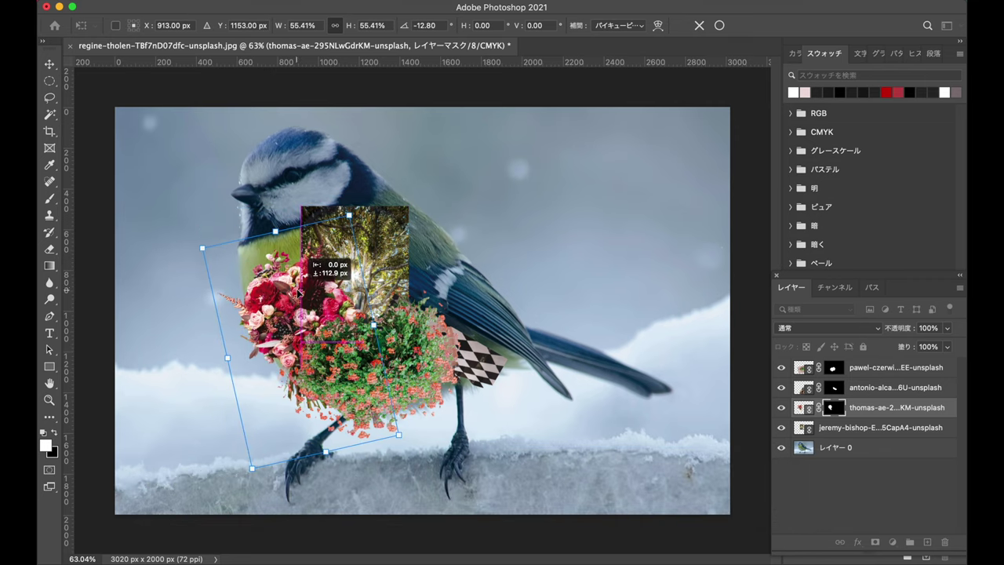
left_click_drag(208, 239, 192, 260)
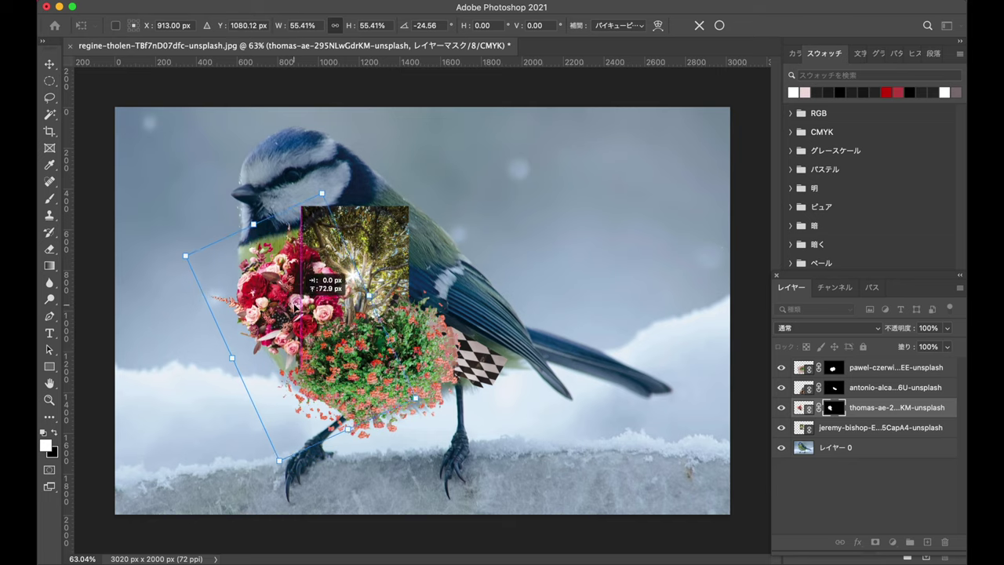
left_click_drag(309, 339, 295, 313)
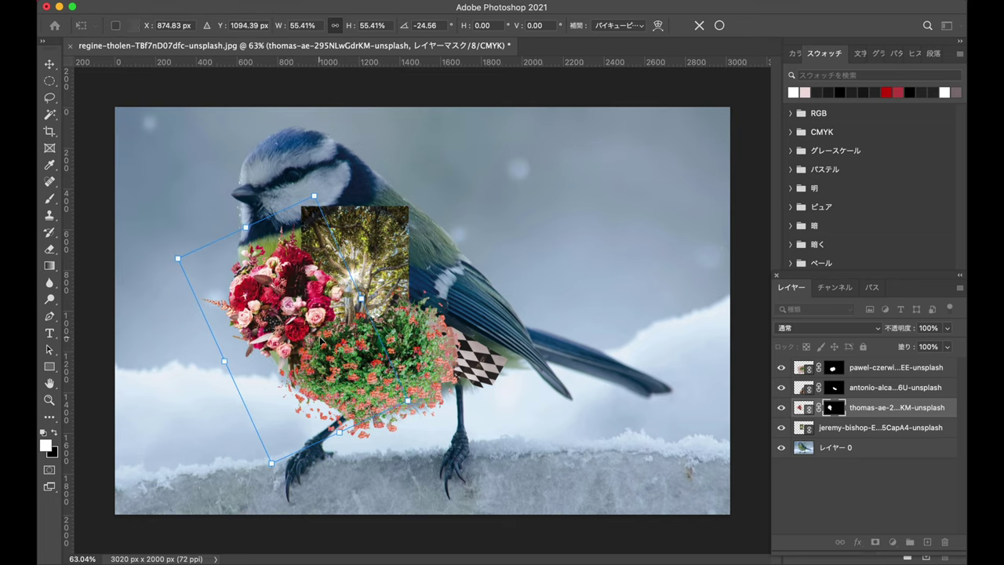
key("Return")
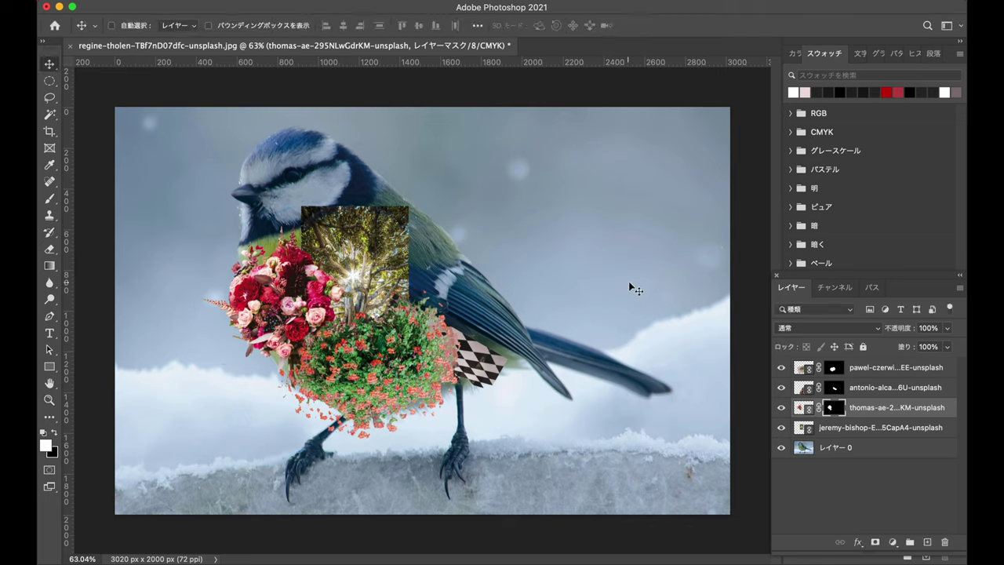
left_click(137, 2)
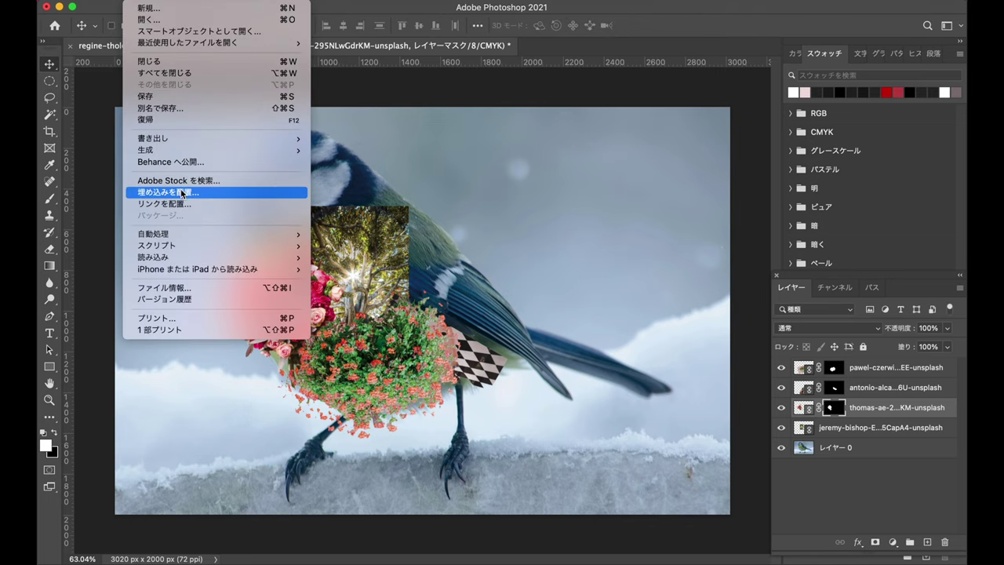
Step: Place the sunflower bouquet photo and refine a layer mask cutting out the bouquet
left_click(178, 207)
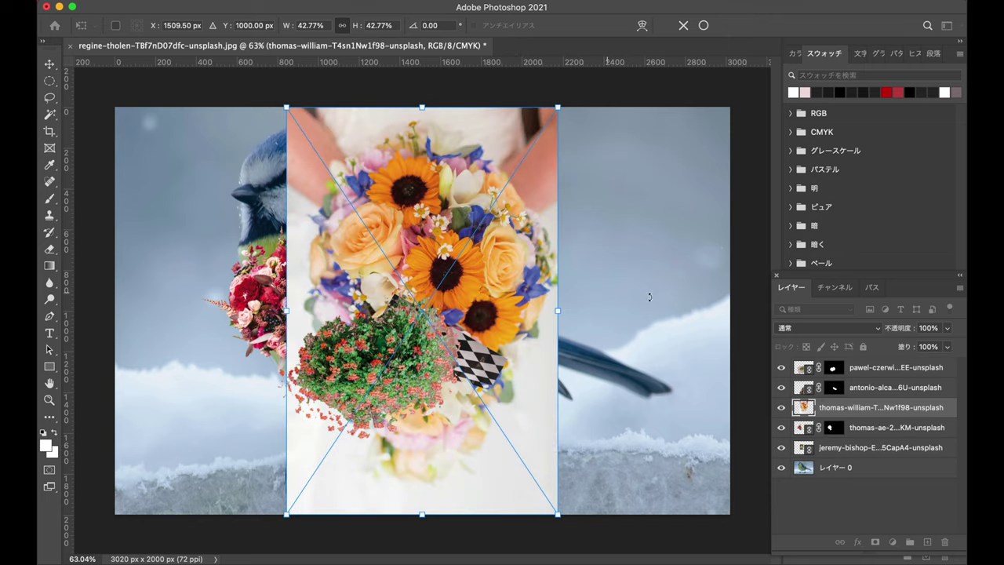
key("Return")
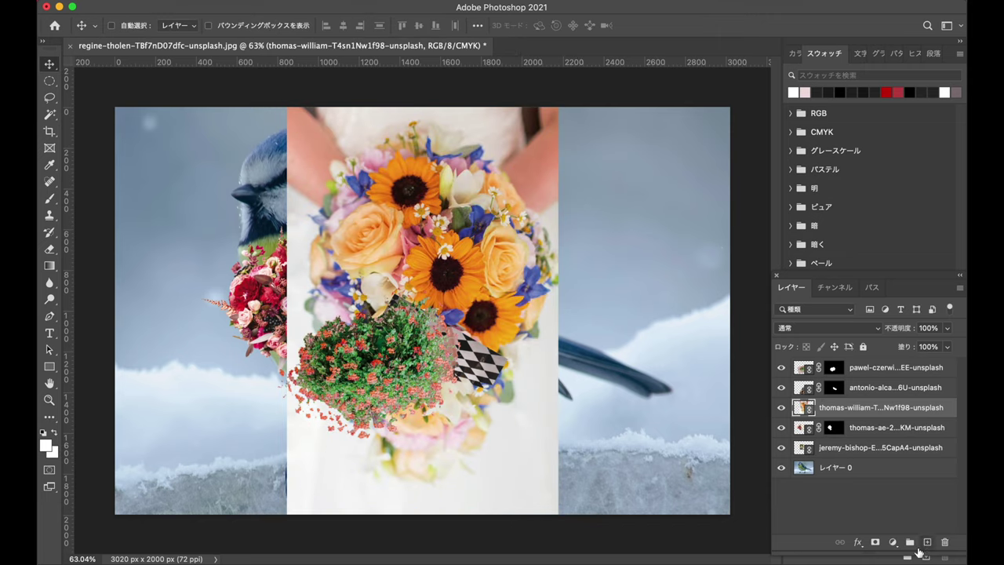
left_click(875, 542)
double_click(833, 407)
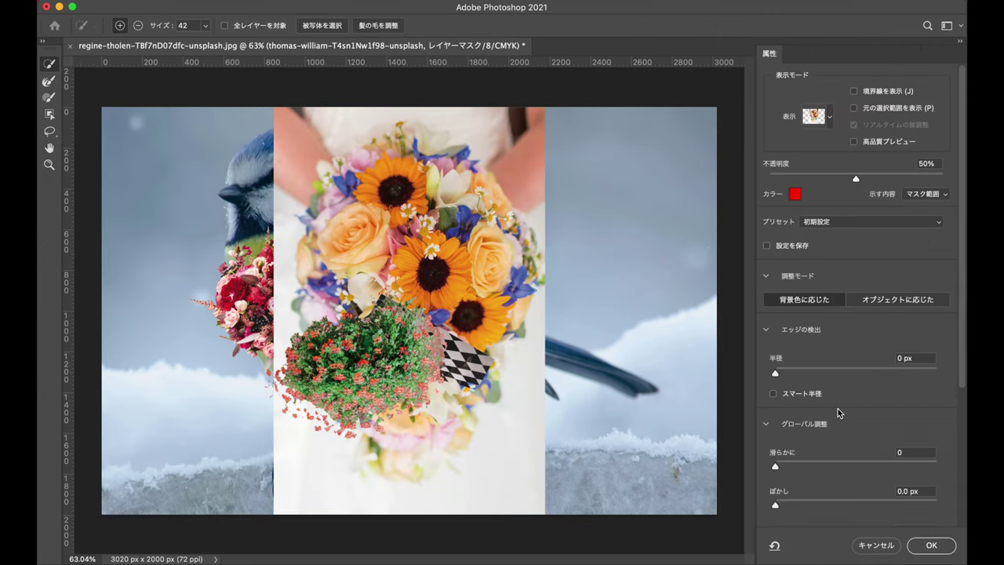
key("v")
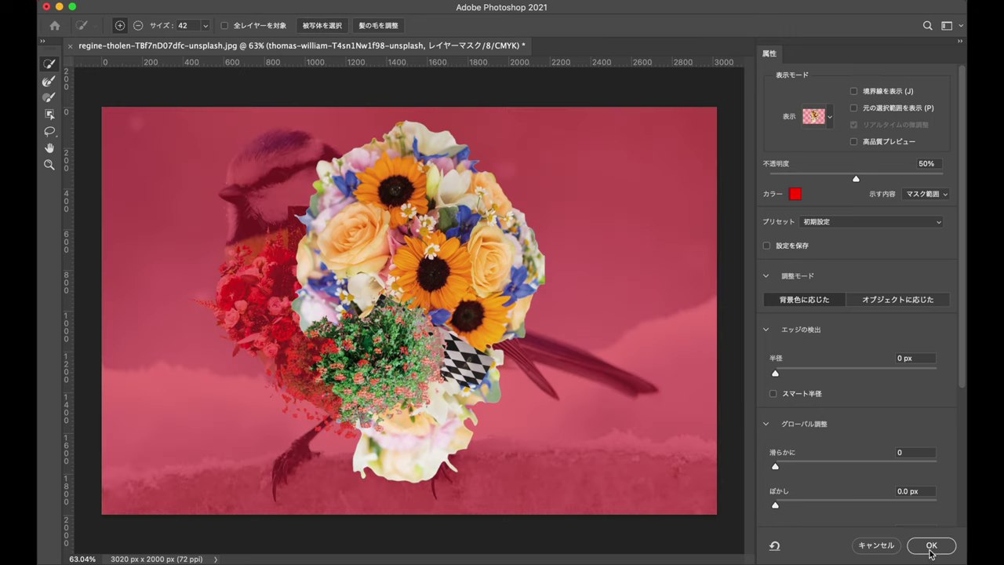
left_click(930, 545)
Step: Set the sunflower bouquet at about 35%, tilted −2.6° on the chest, with its layer raised one place
key("ctrl+t")
left_click_drag(285, 106, 451, 321)
scroll(439, 283, "up", 5)
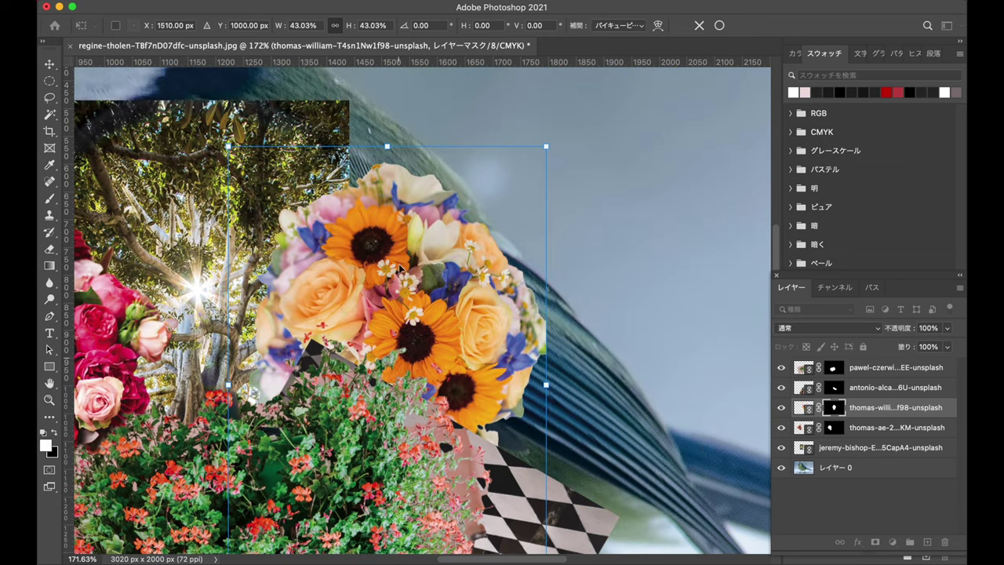
left_click_drag(565, 137, 611, 203)
mouse_move(407, 259)
left_mouse_down()
mouse_move(343, 265)
mouse_move(350, 227)
left_mouse_up()
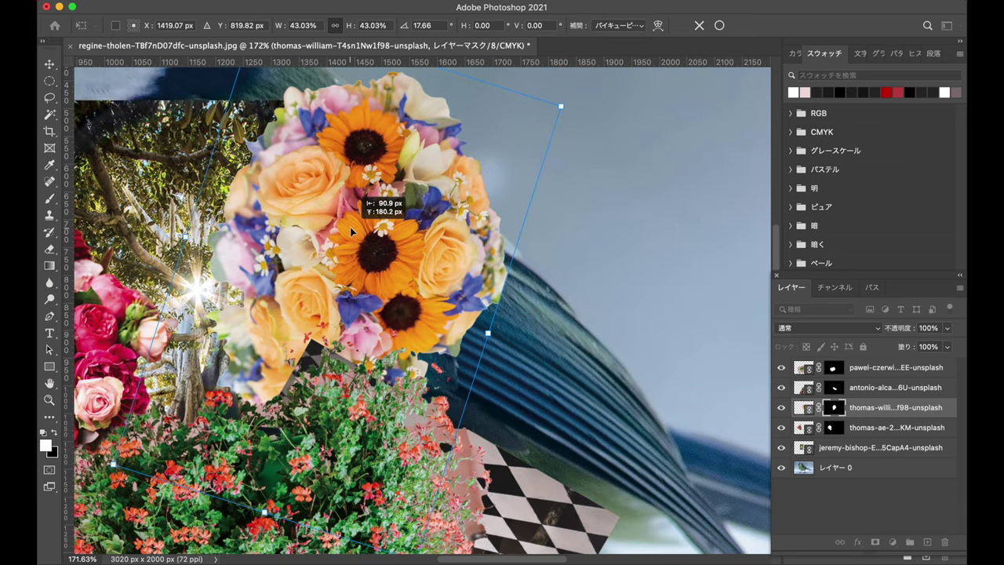
left_click_drag(112, 463, 209, 385)
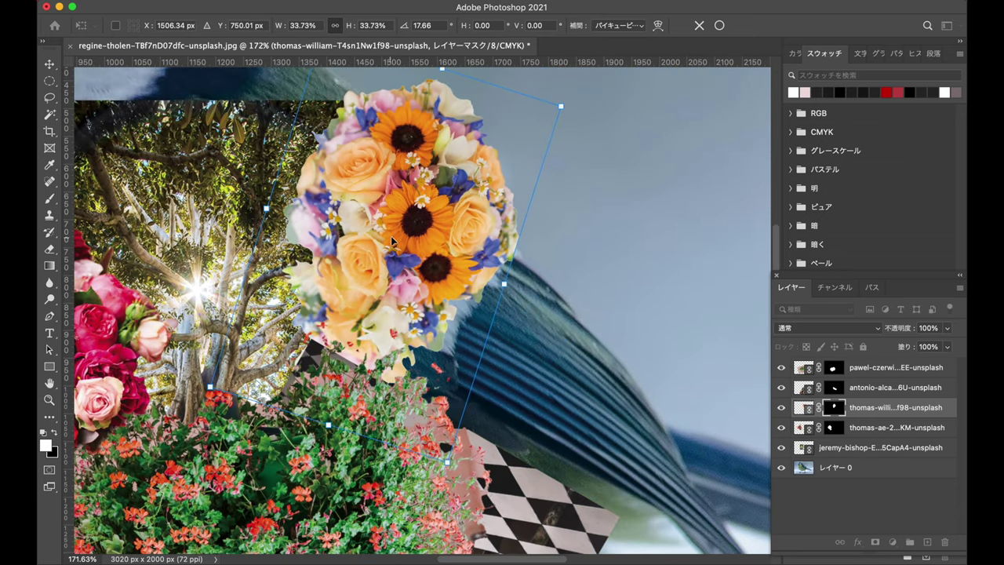
mouse_move(386, 232)
left_mouse_down()
mouse_move(369, 283)
mouse_move(351, 266)
left_mouse_up()
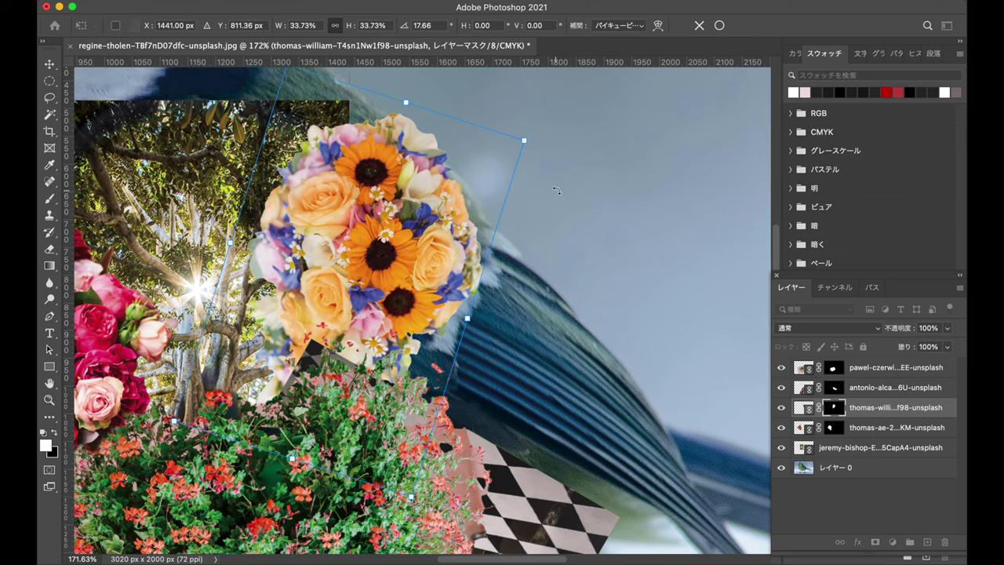
left_click_drag(526, 140, 493, 97)
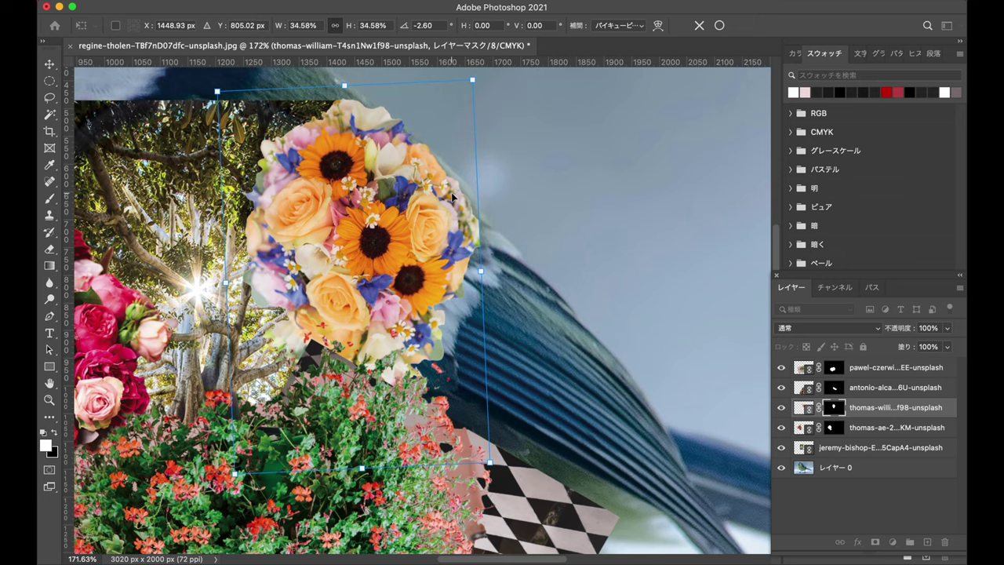
left_click_drag(438, 196, 459, 200)
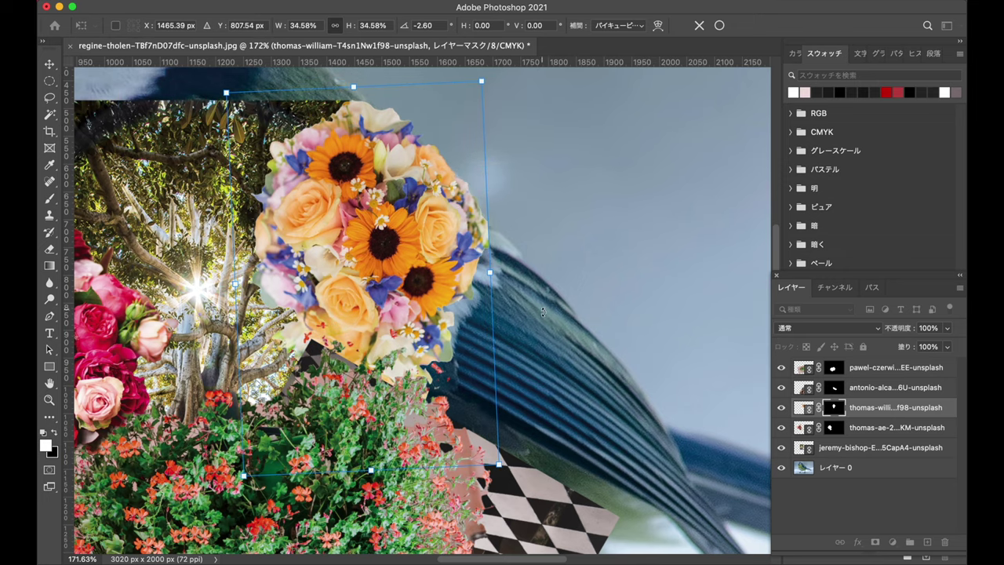
key("Return")
left_click_drag(862, 407, 861, 386)
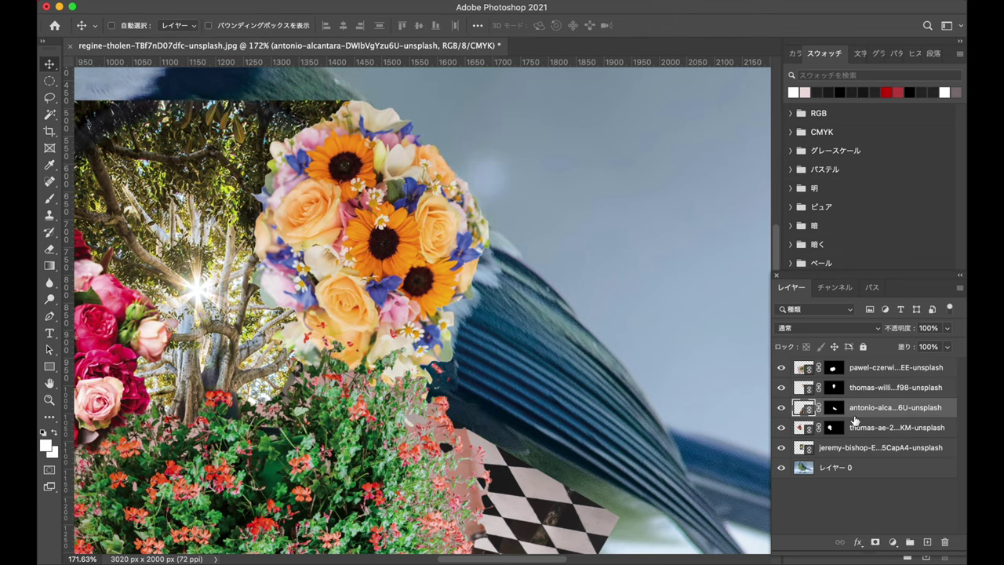
key("ctrl+0")
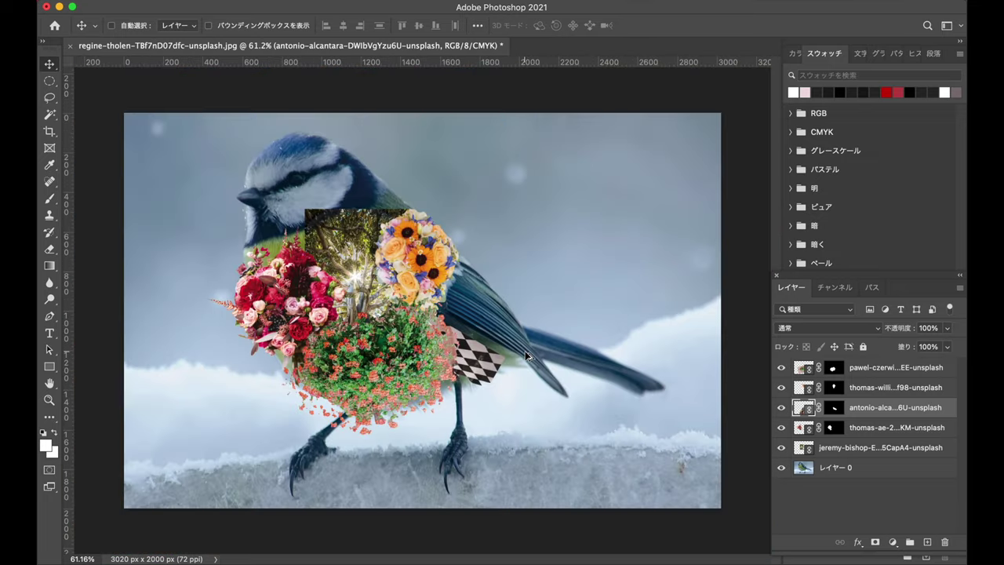
Step: Place the white berry bouquet photo as a linked layer with a layer mask
left_click(138, 0)
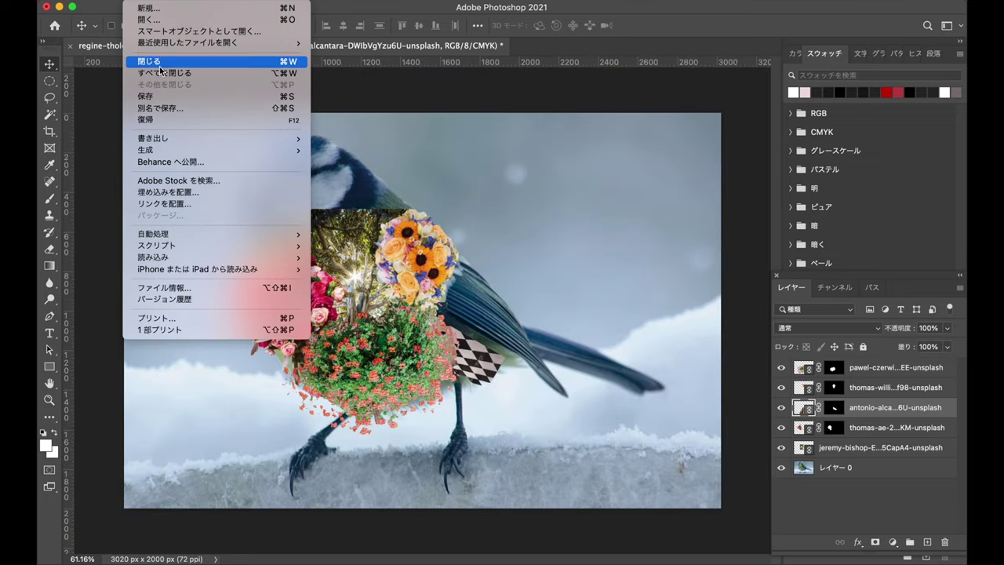
left_click(174, 203)
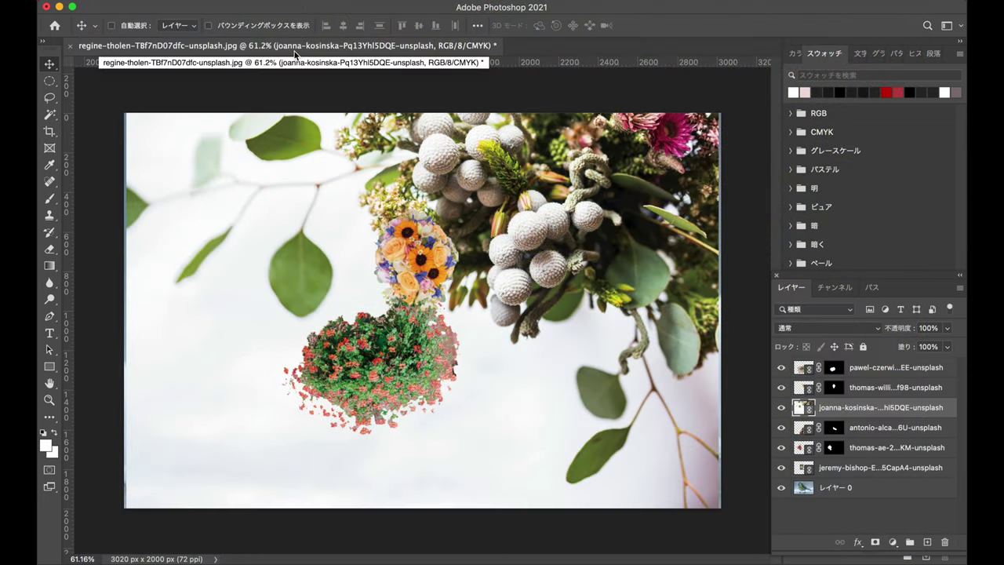
left_click(875, 543)
key("super+alt+r")
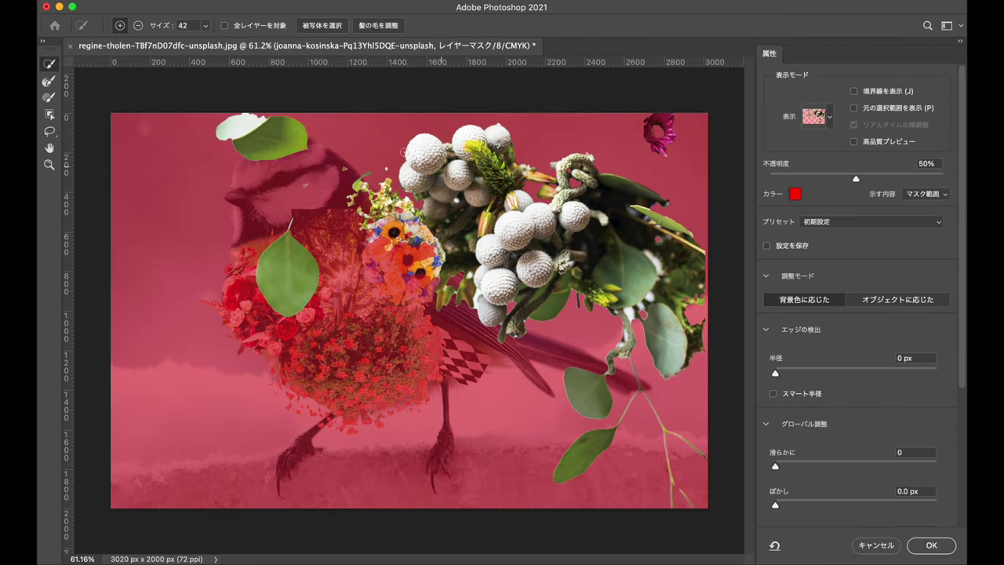
Step: Brush the mask to keep the berry cluster, removing stray leaves and white background
mouse_move(388, 141)
left_mouse_down()
mouse_move(470, 129)
mouse_move(549, 149)
mouse_move(596, 141)
mouse_move(650, 161)
mouse_move(694, 251)
mouse_move(674, 329)
mouse_move(596, 345)
mouse_move(678, 311)
left_mouse_up()
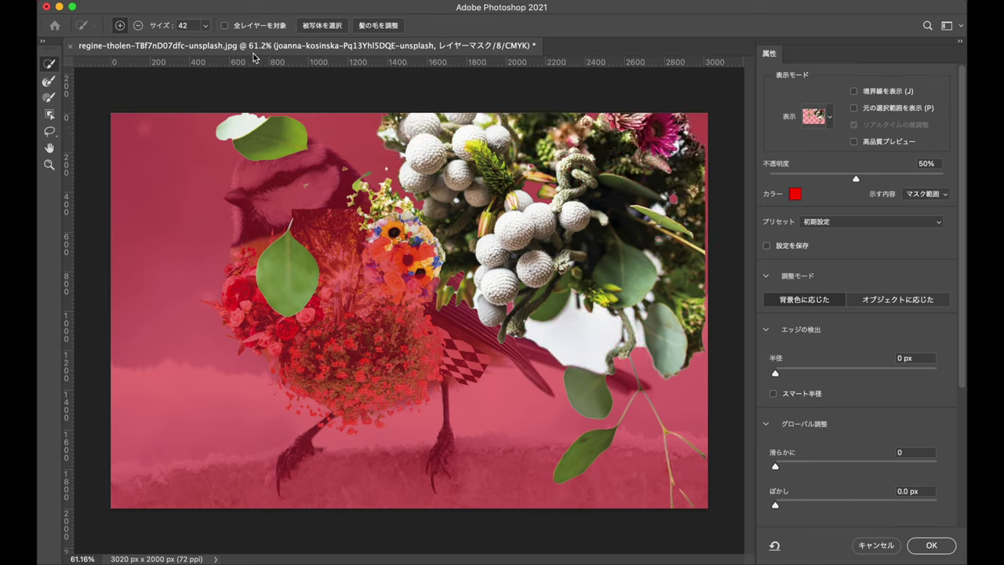
left_click(138, 26)
left_click_drag(224, 126, 306, 145)
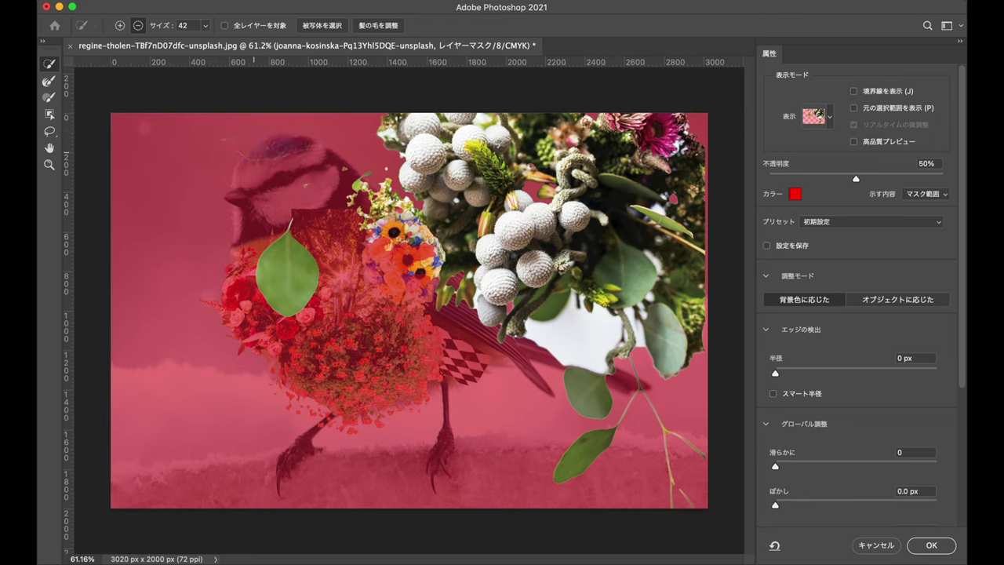
left_click_drag(274, 235, 302, 310)
left_click_drag(517, 337, 564, 361)
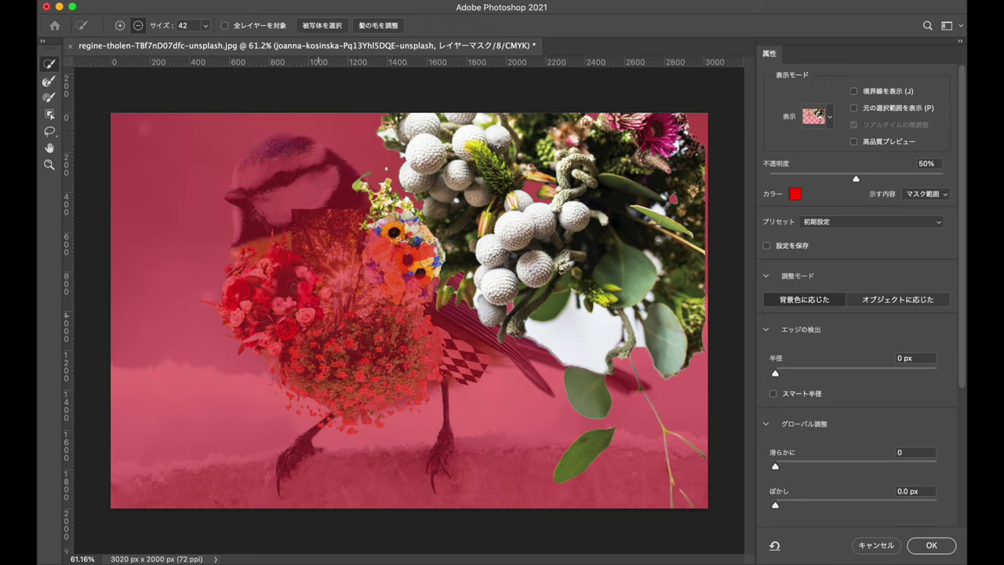
left_click_drag(564, 431, 604, 470)
mouse_move(588, 408)
left_mouse_down()
mouse_move(580, 330)
mouse_move(566, 314)
mouse_move(619, 318)
left_mouse_up()
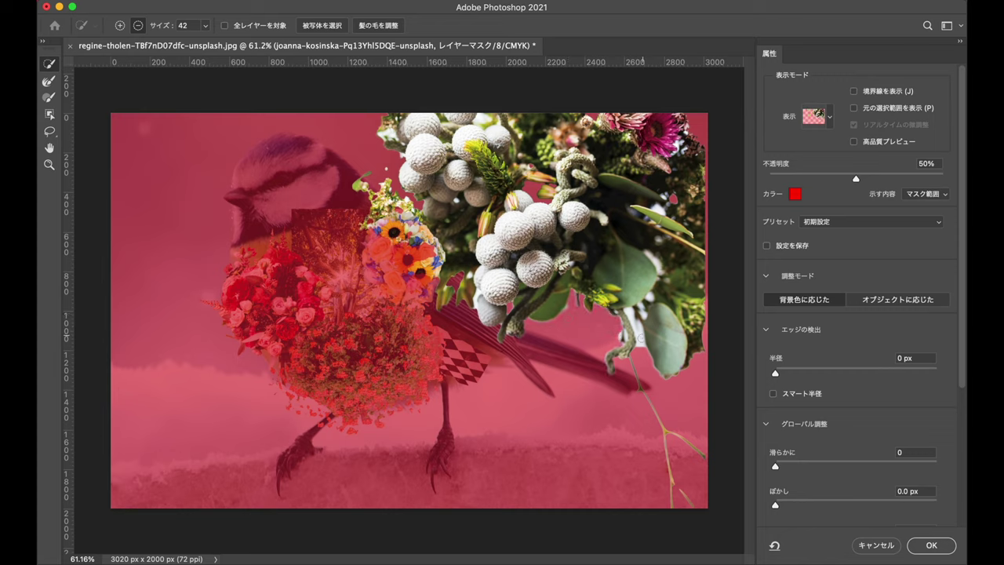
left_click(929, 545)
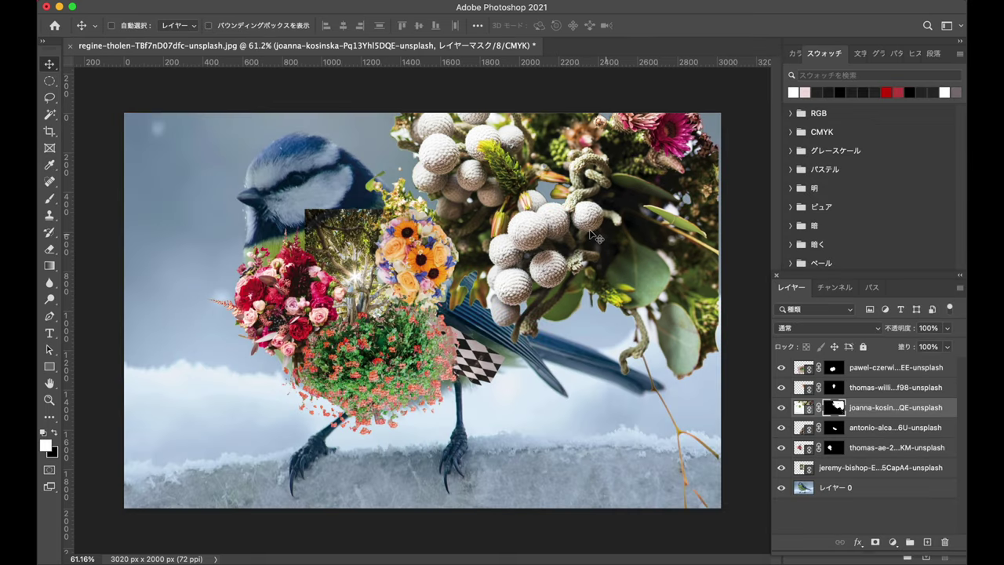
Step: Scale the berry cluster to about 29%, rotate it roughly −79° and tuck it between the bouquets
key("ctrl+t")
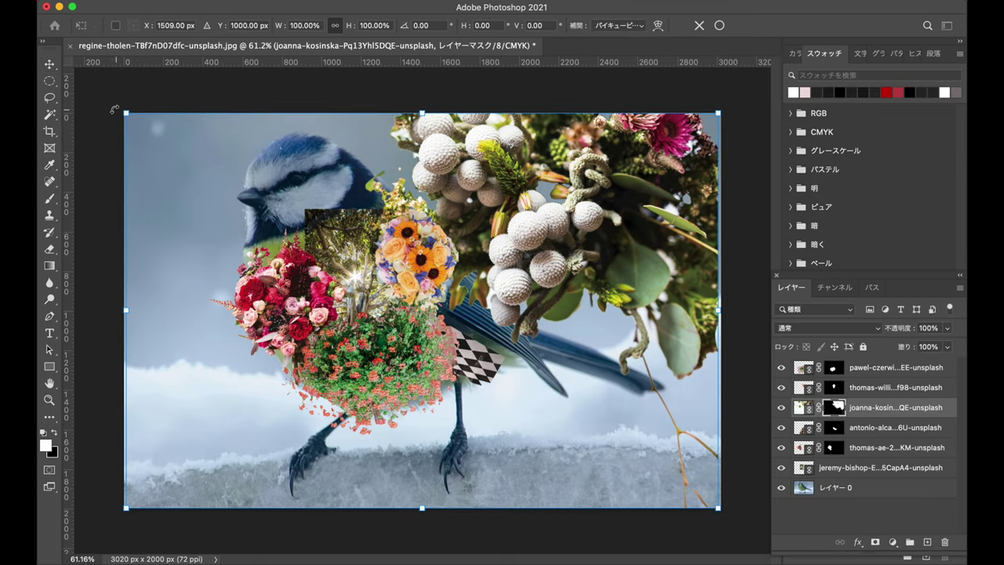
left_click_drag(124, 113, 471, 342)
left_click_drag(580, 424, 242, 289)
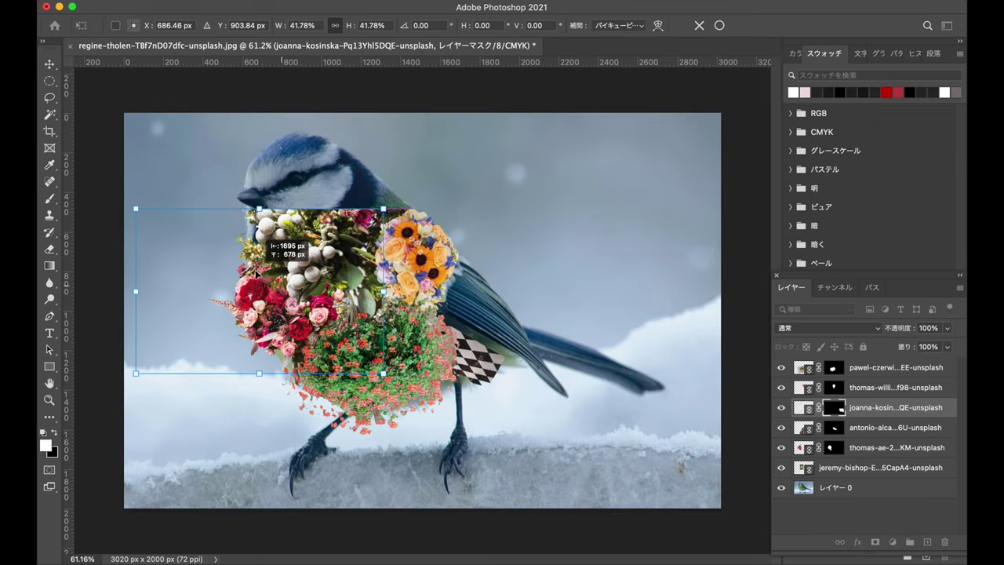
mouse_move(239, 206)
left_mouse_down()
mouse_move(436, 228)
mouse_move(390, 211)
left_mouse_up()
left_click_drag(483, 249, 398, 222)
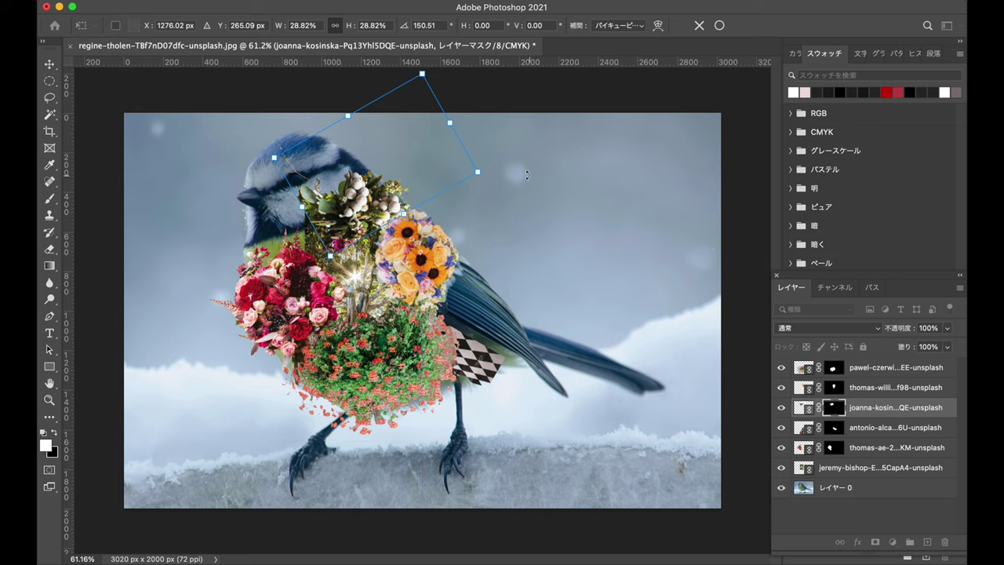
left_click_drag(526, 174, 439, 110)
left_click_drag(376, 220, 410, 193)
mouse_move(453, 149)
left_mouse_down()
mouse_move(445, 161)
mouse_move(461, 202)
left_mouse_up()
left_click_drag(408, 235, 388, 259)
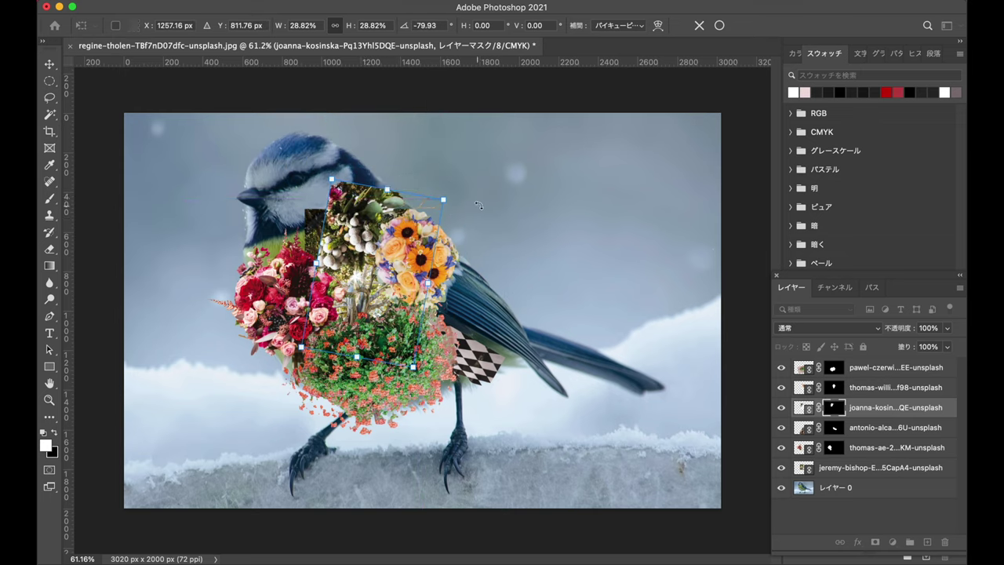
left_click_drag(478, 205, 475, 210)
left_click_drag(388, 212, 384, 211)
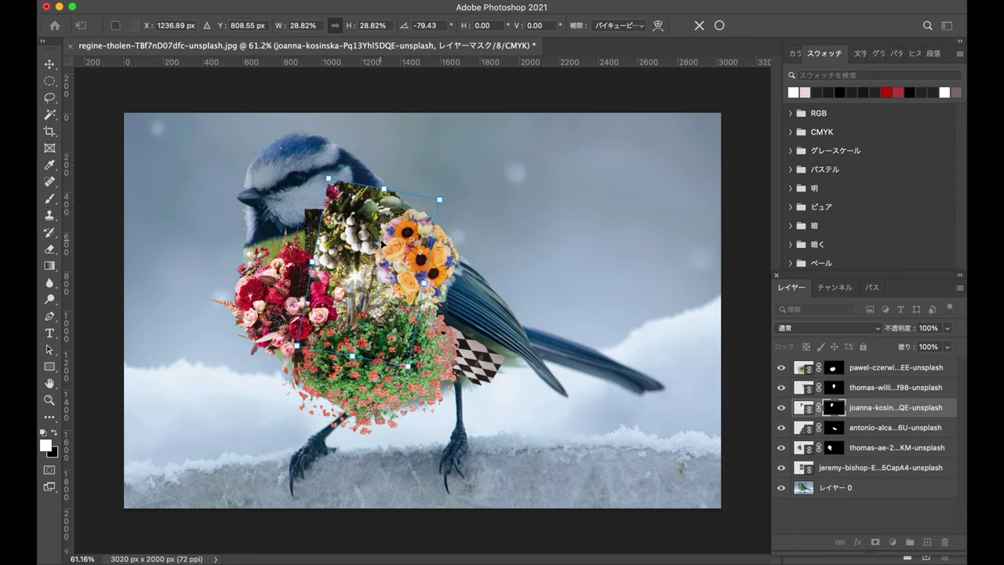
key("Return")
left_click(137, 1)
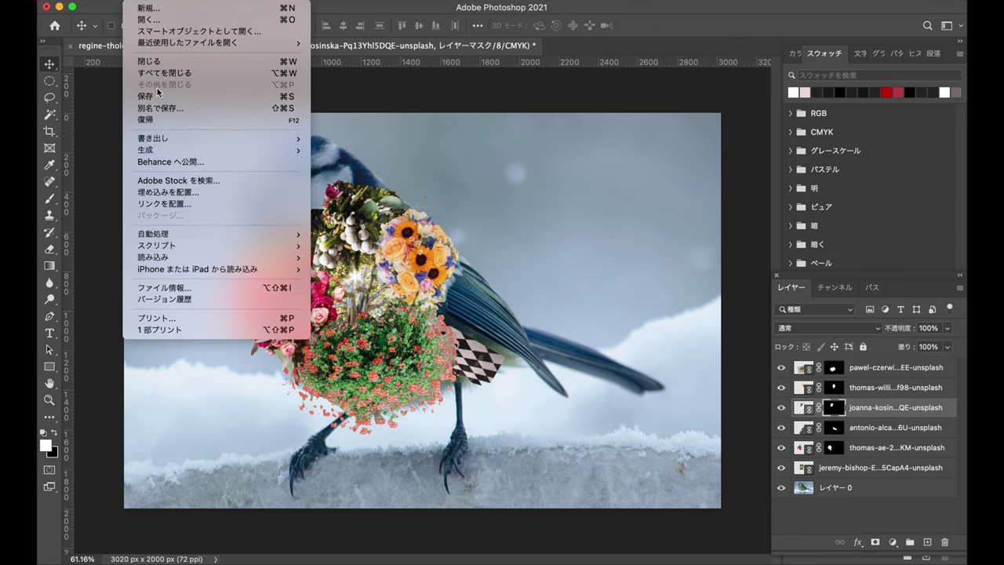
Step: Place the rose bouquet photo and mask it out of its red background with Select Subject
left_click(148, 206)
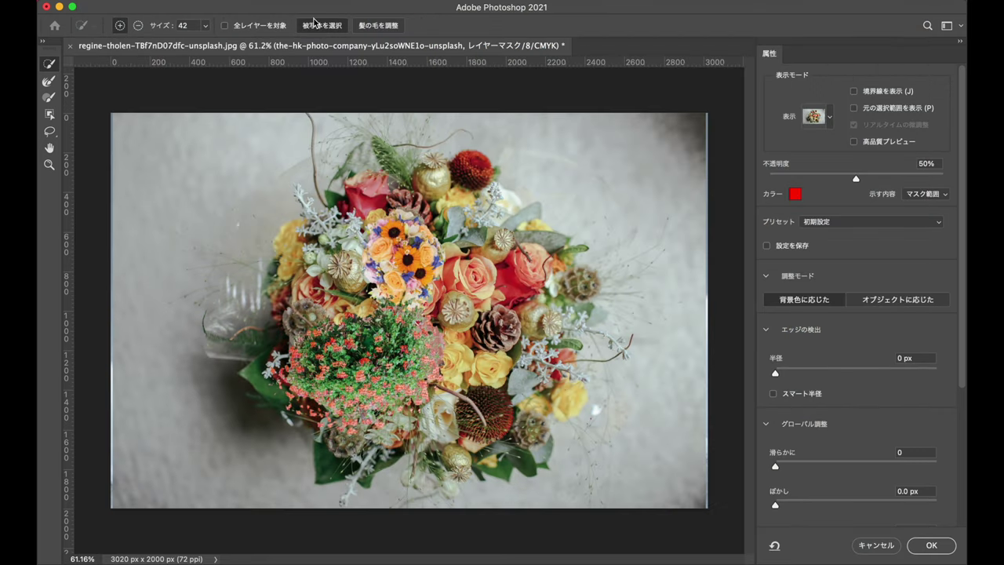
left_click(315, 25)
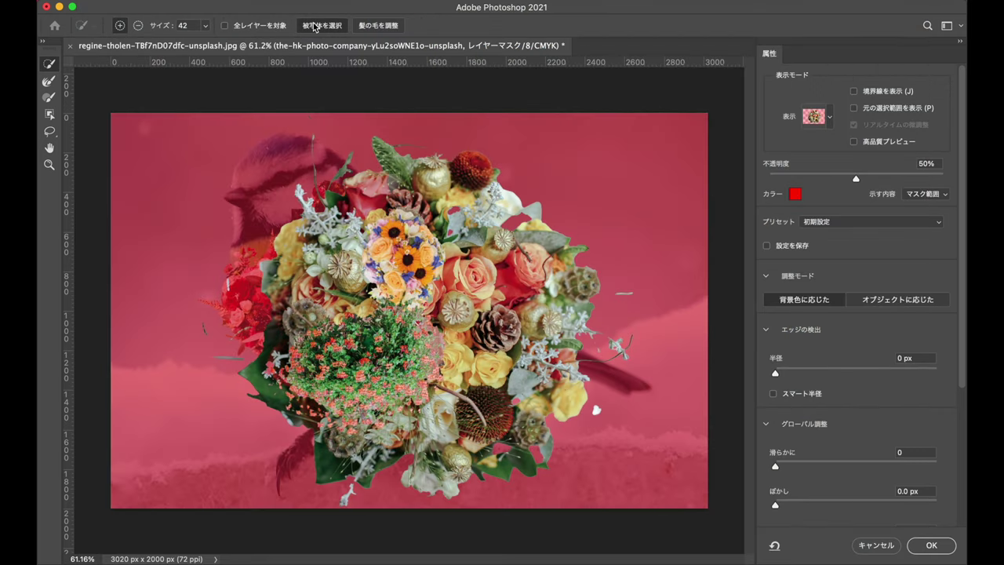
left_click(931, 545)
Step: Scale the bouquet to about 34% and position it over the bird's head
key("ctrl+t")
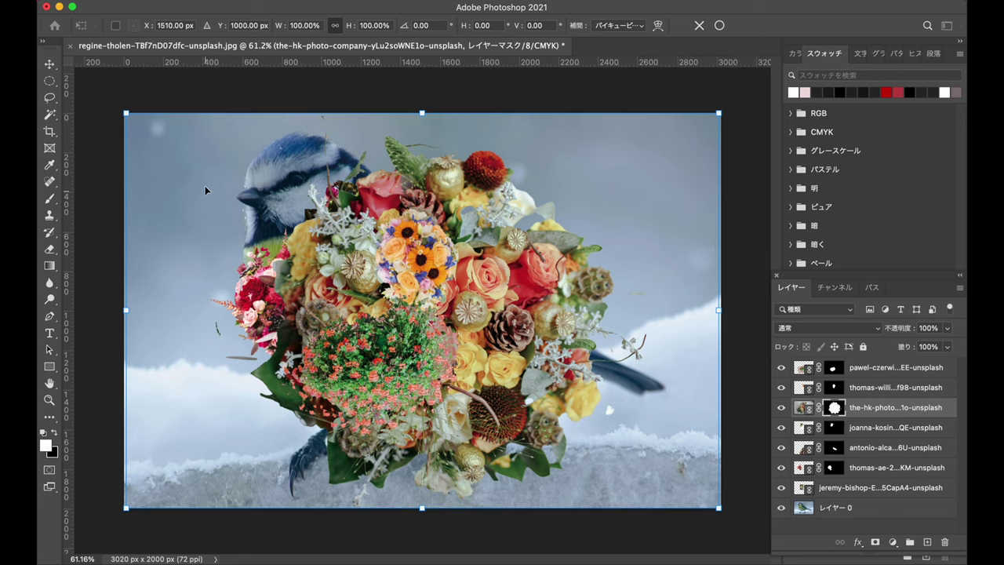
left_click_drag(122, 112, 517, 377)
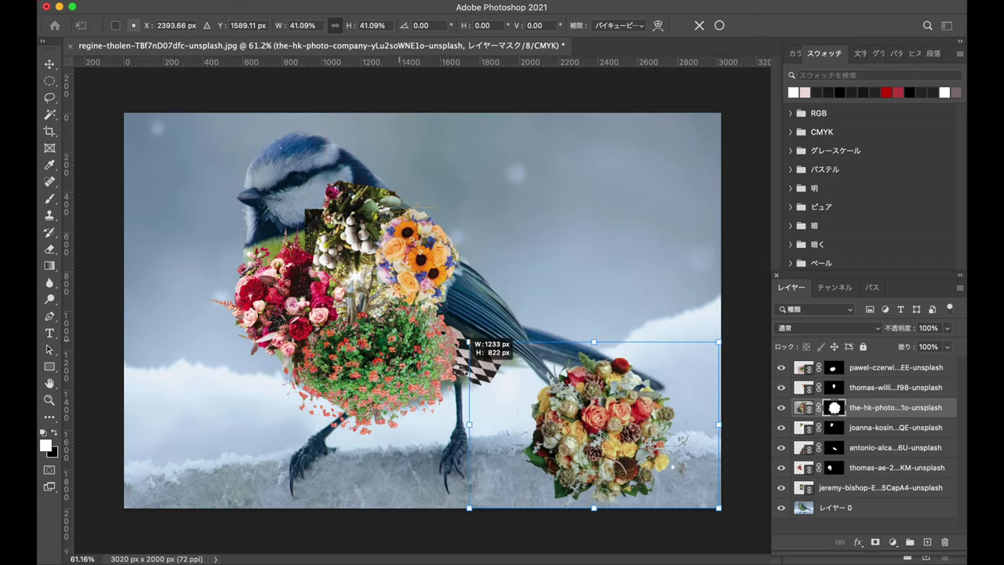
mouse_move(612, 439)
left_mouse_down()
mouse_move(387, 231)
mouse_move(307, 189)
left_mouse_up()
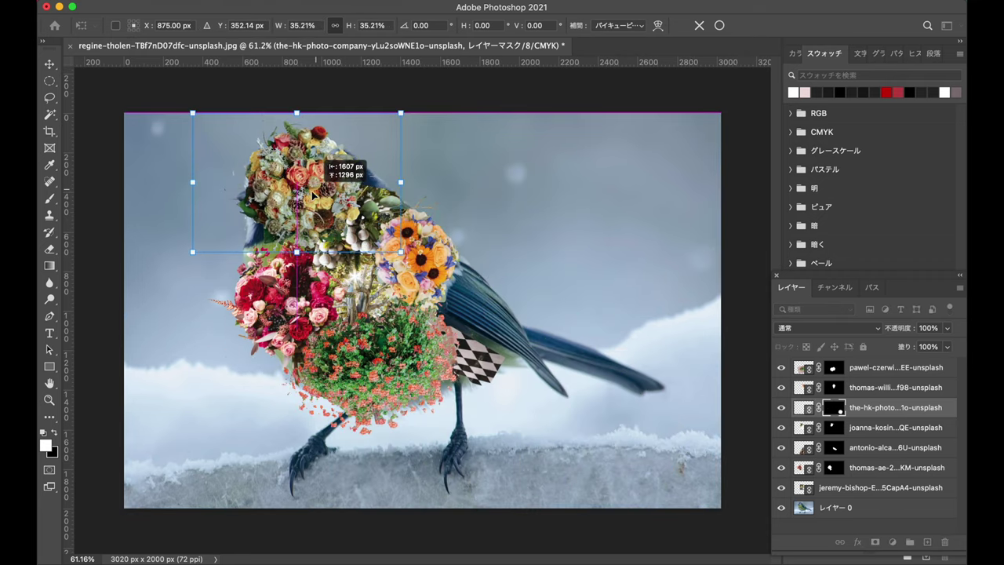
left_click_drag(401, 112, 392, 117)
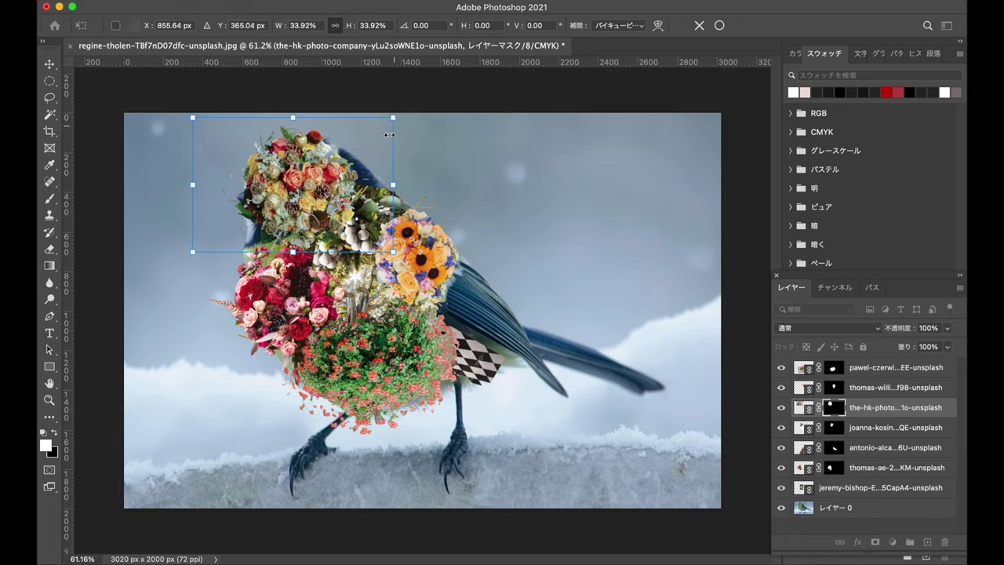
left_click_drag(321, 179, 323, 174)
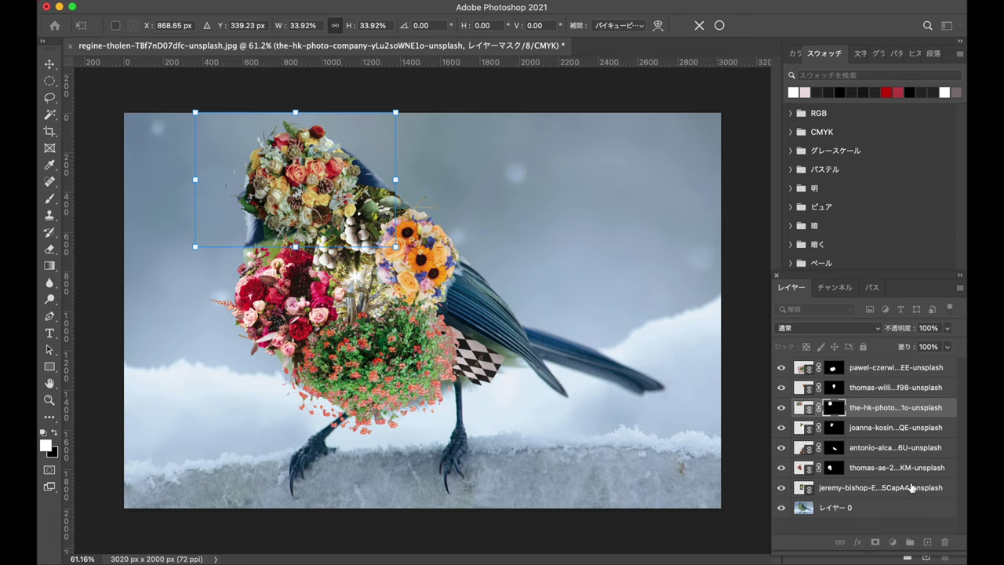
Step: Rotate the sunlit tree piece about -30° and move it up and to the right
left_click(880, 427)
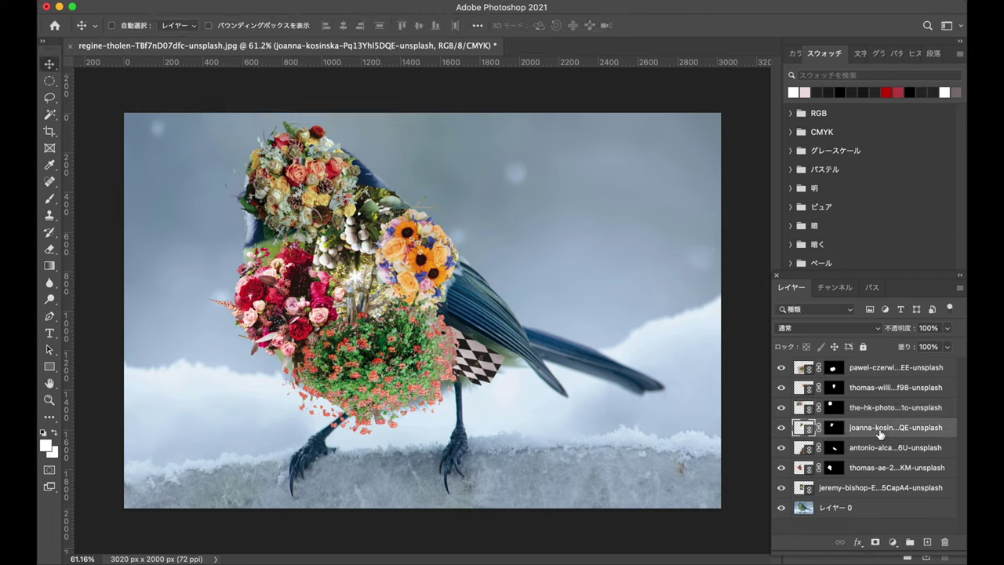
key("ctrl+t")
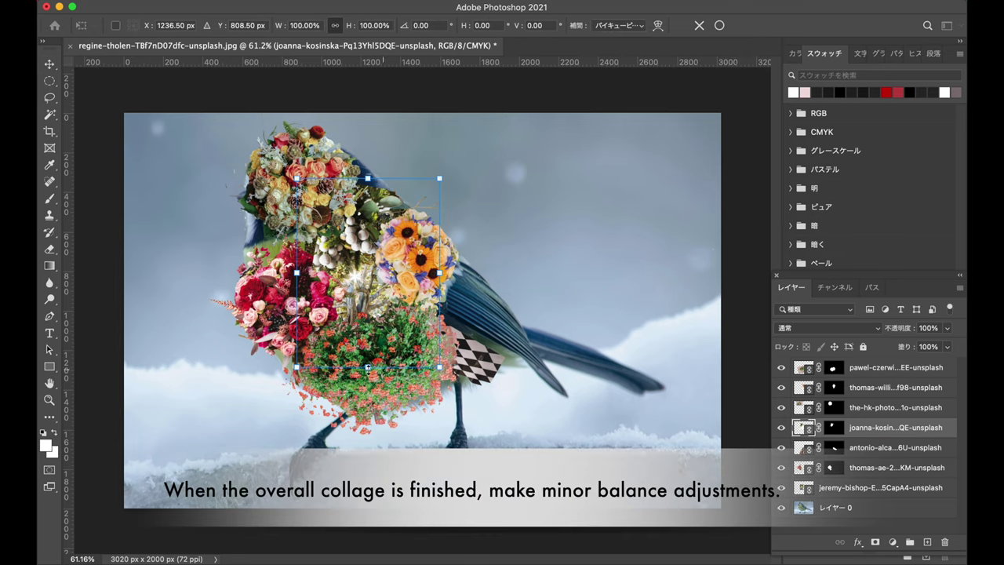
left_click_drag(276, 375, 313, 396)
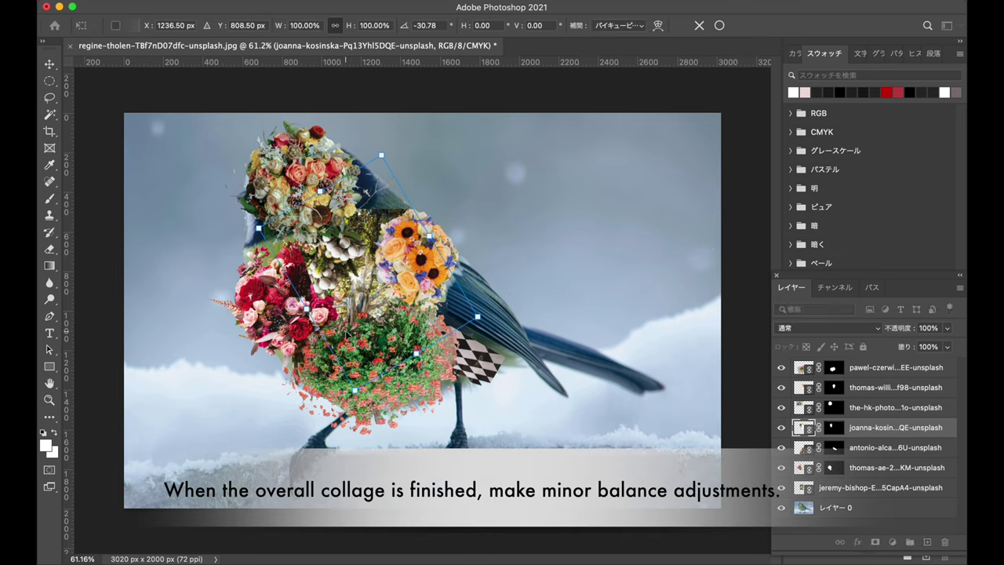
mouse_move(344, 358)
left_mouse_down()
mouse_move(375, 294)
mouse_move(365, 275)
mouse_move(372, 247)
left_mouse_up()
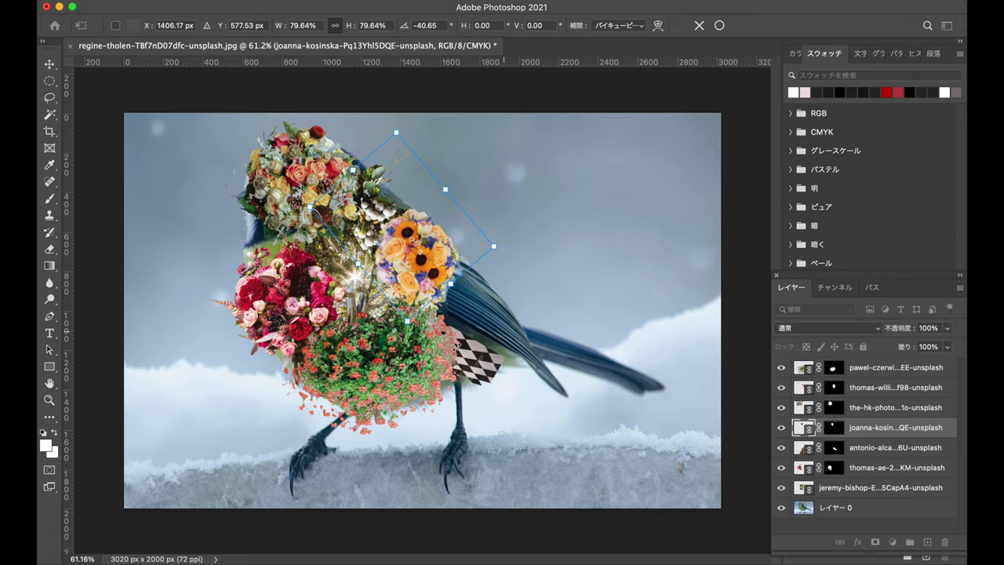
Step: Turn the tree piece to about -71° over the neck, then nudge the checkered patch
scroll(357, 316, "up", 10)
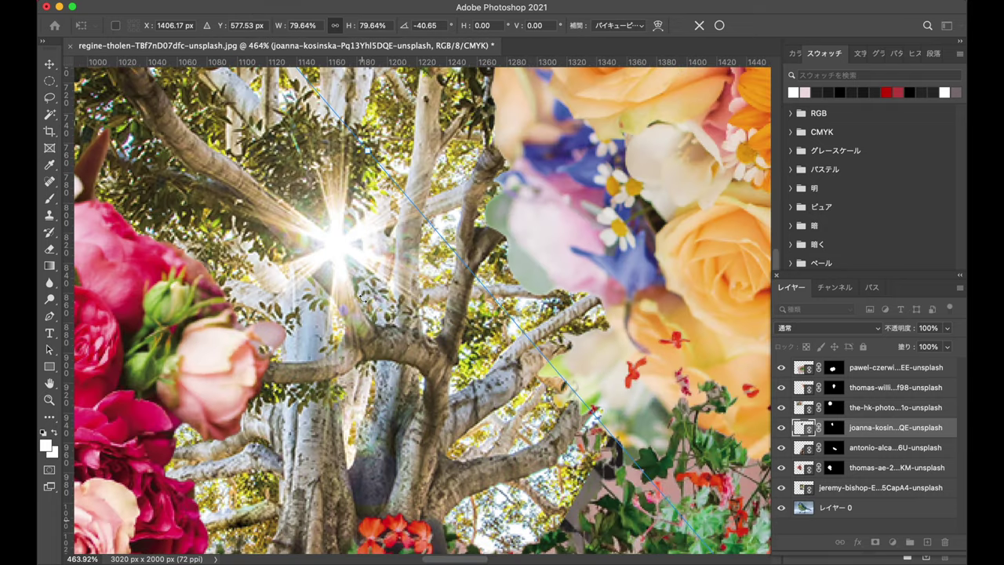
scroll(363, 297, "down", 3)
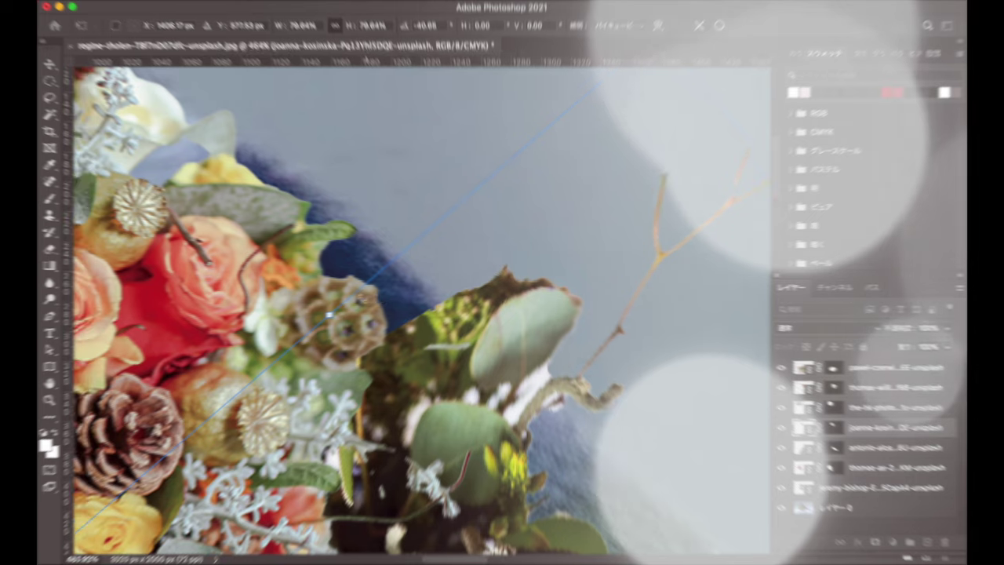
scroll(362, 297, "down", 3)
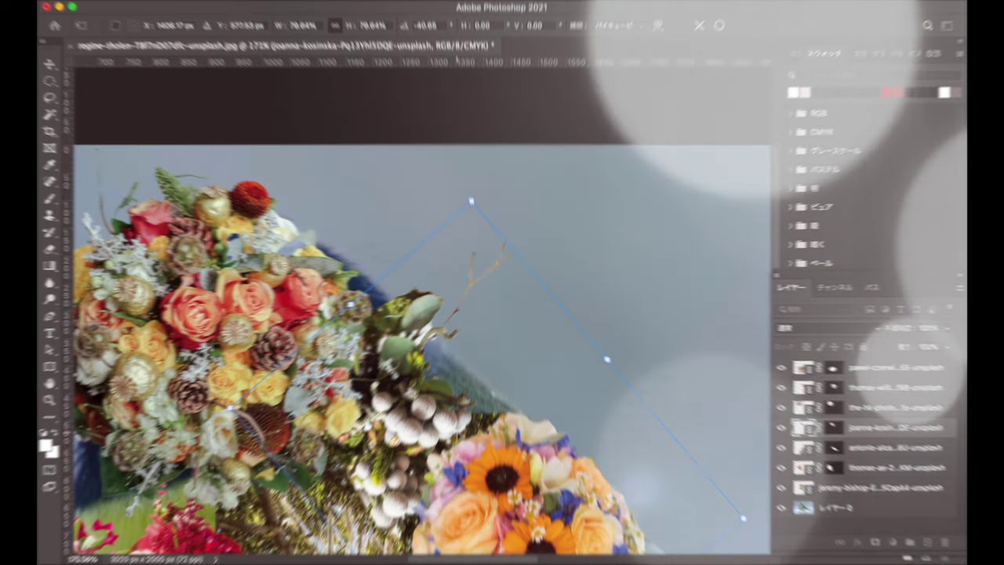
left_click_drag(494, 403, 485, 375)
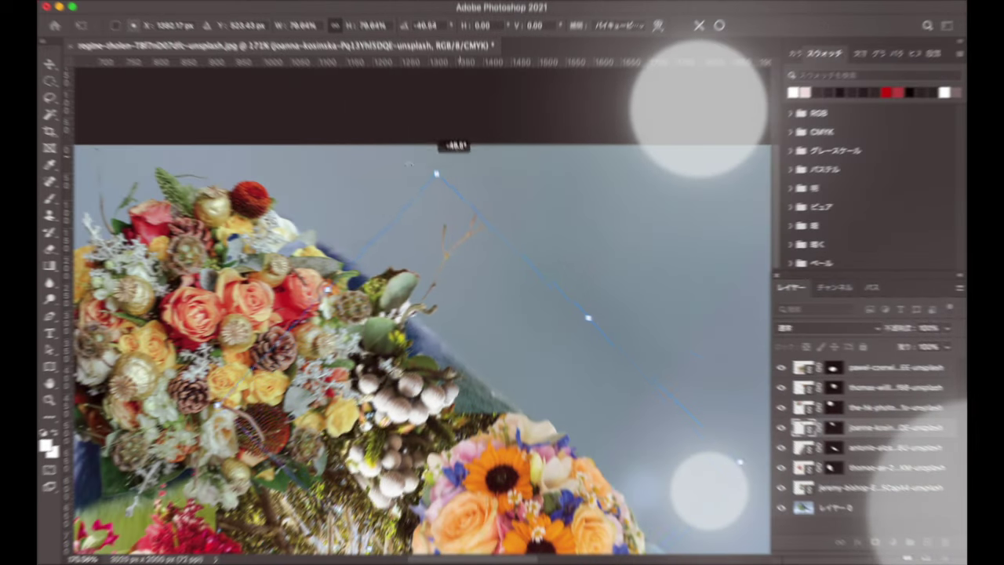
left_click_drag(462, 204, 325, 152)
left_click_drag(424, 368, 453, 357)
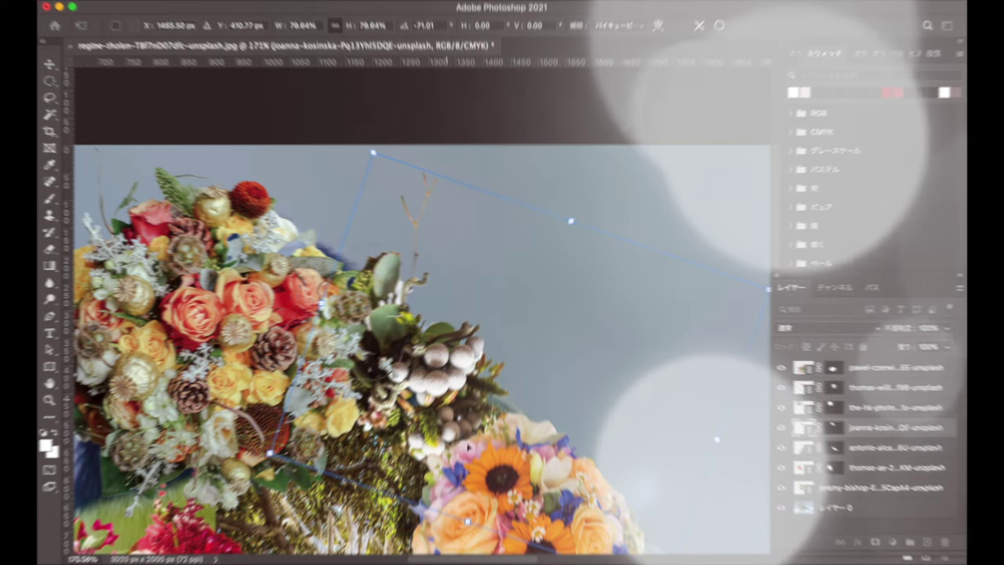
key("Return")
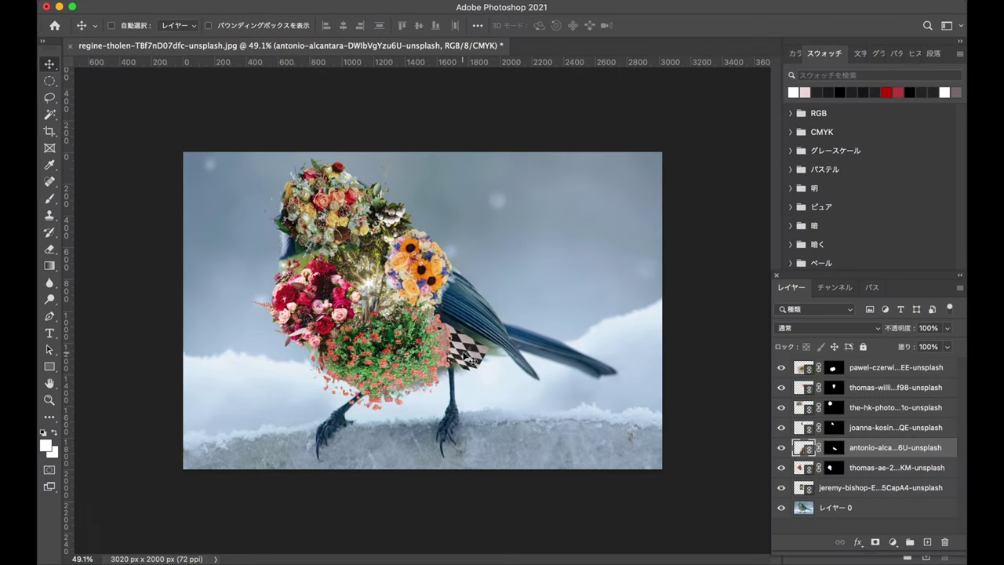
left_click_drag(469, 354, 473, 359)
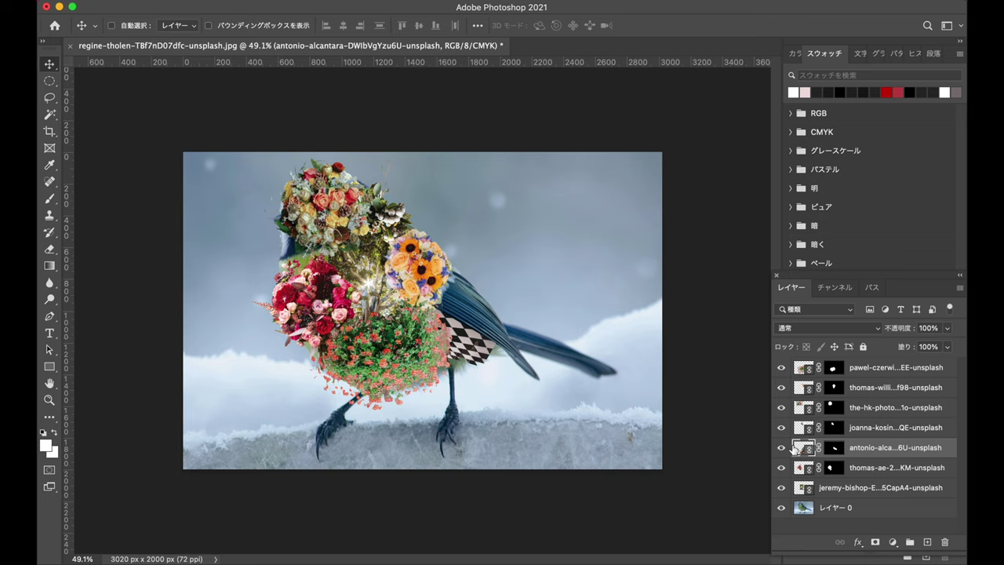
left_click(879, 389)
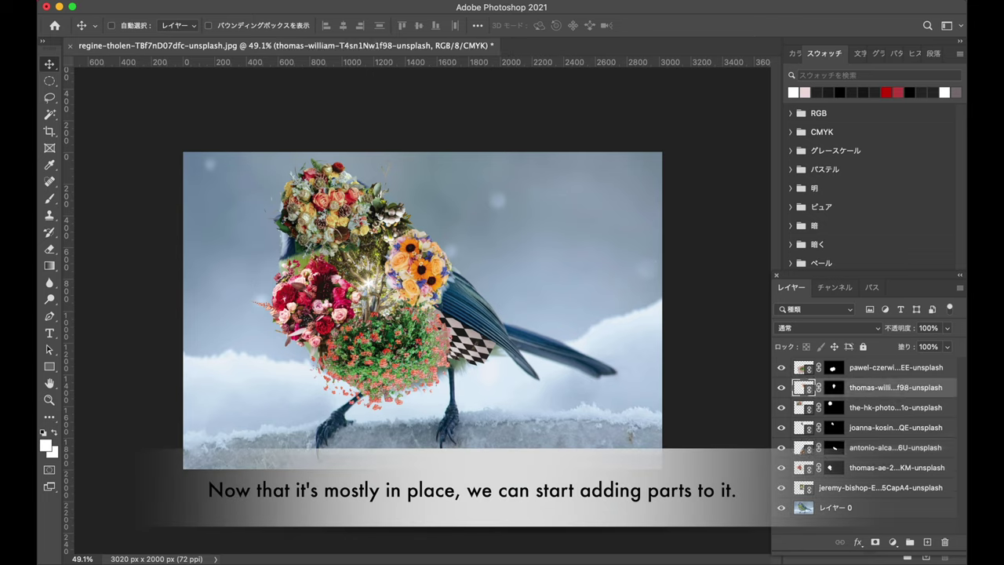
Step: Place the red octopus photo as a linked layer and mask out its dark background with Select Subject
left_click(152, 6)
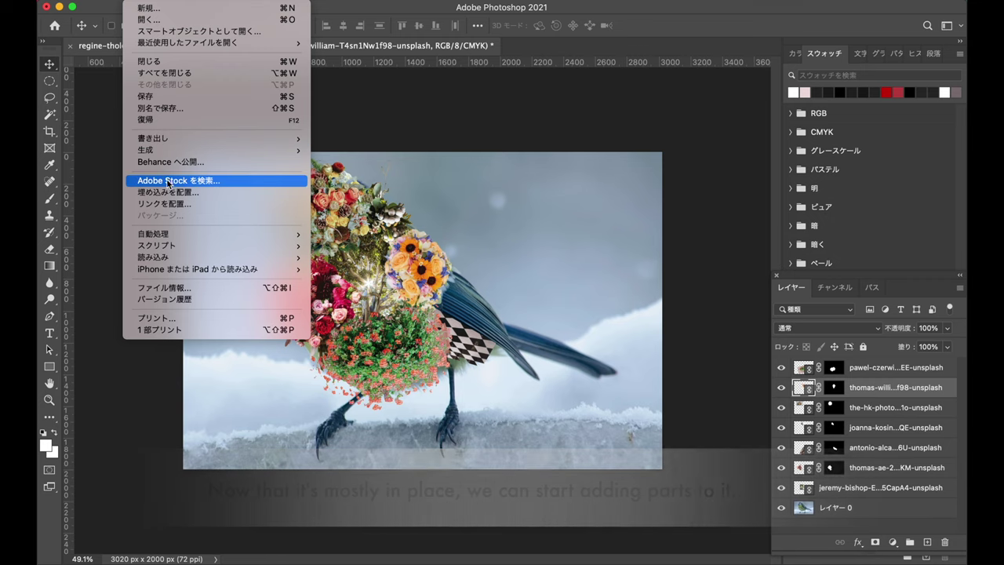
left_click(162, 204)
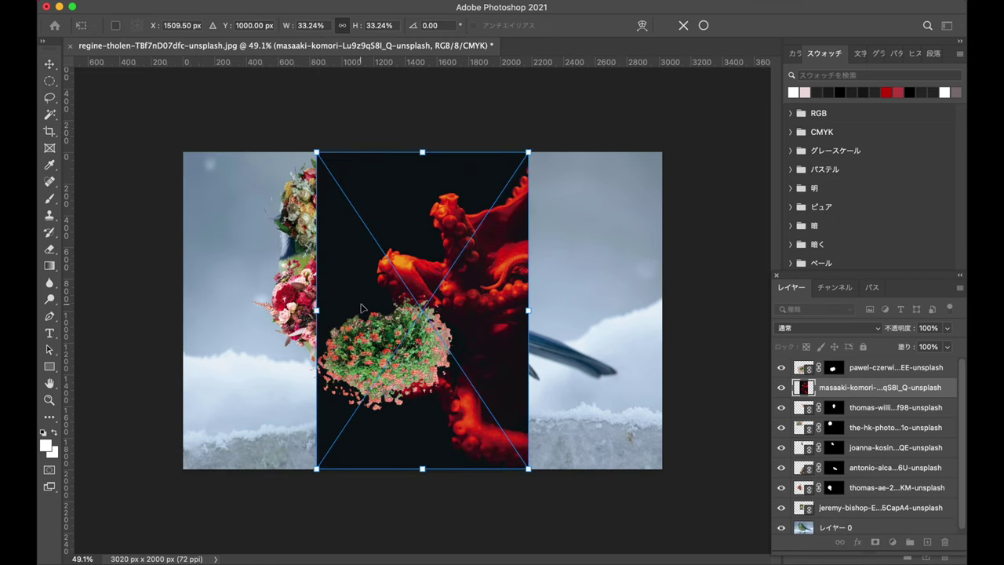
key("Return")
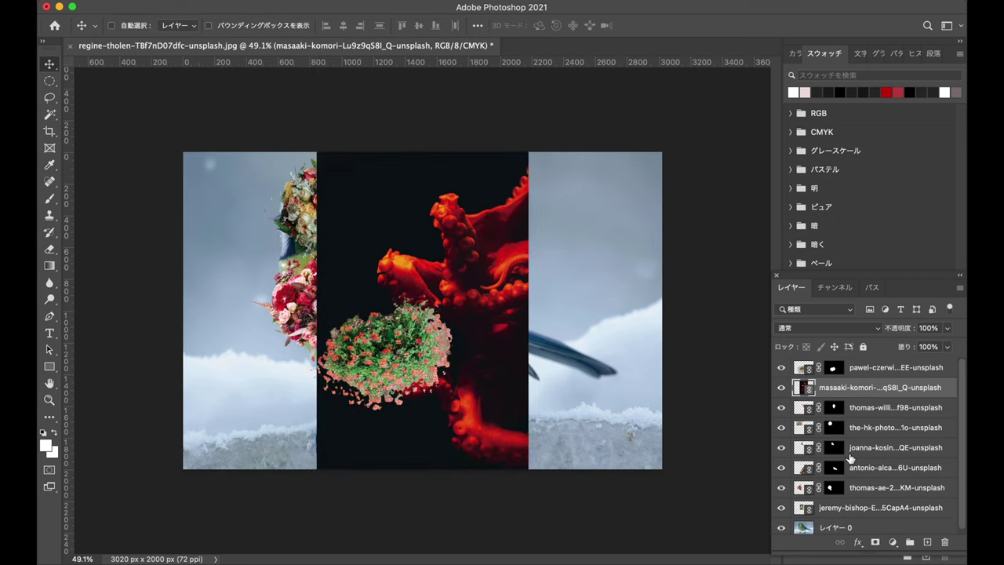
left_click(875, 542)
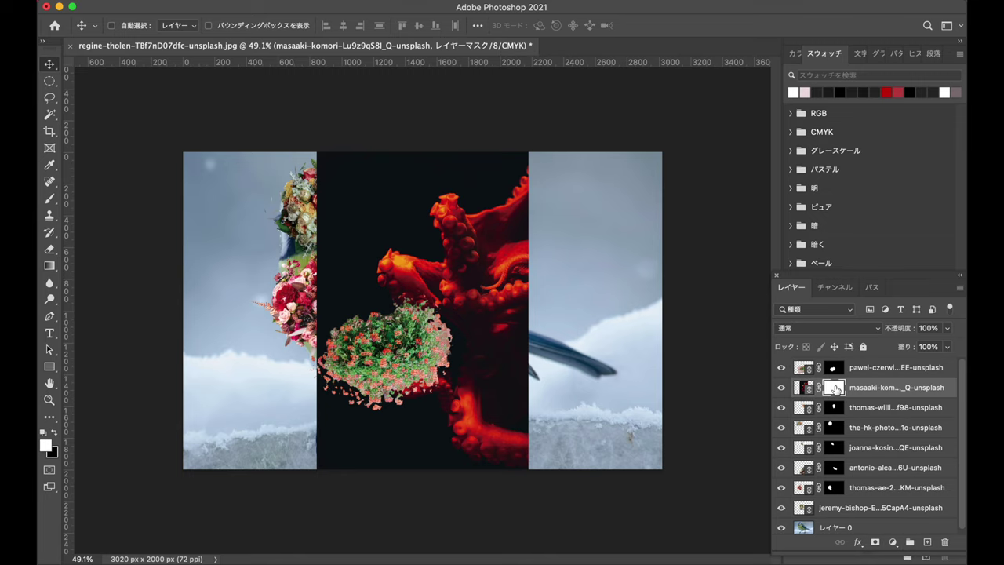
double_click(836, 387)
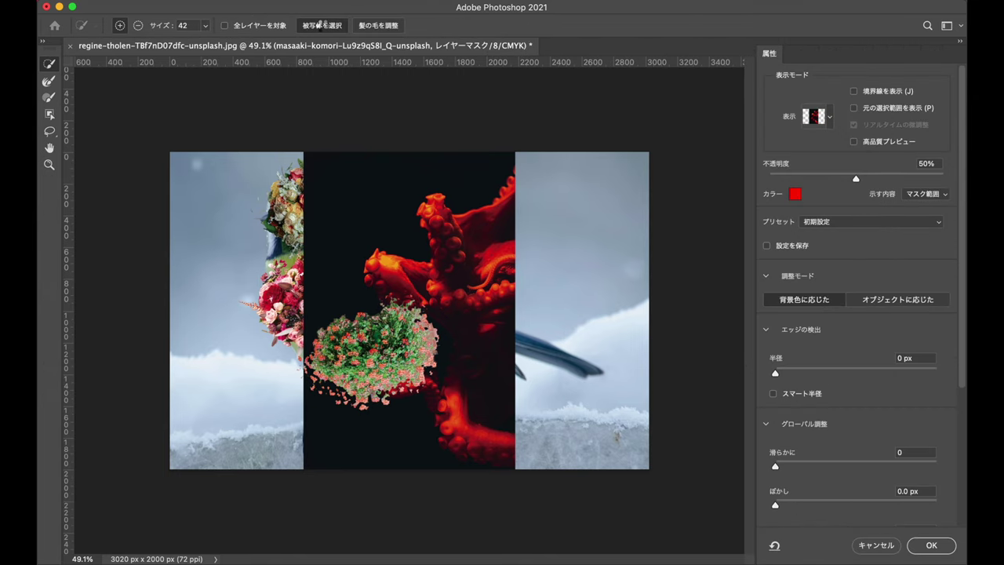
left_click(319, 24)
left_click(938, 546)
Step: Roughly shrink, rotate and move the octopus onto the head, then stack it under the top bouquet
key("ctrl+t")
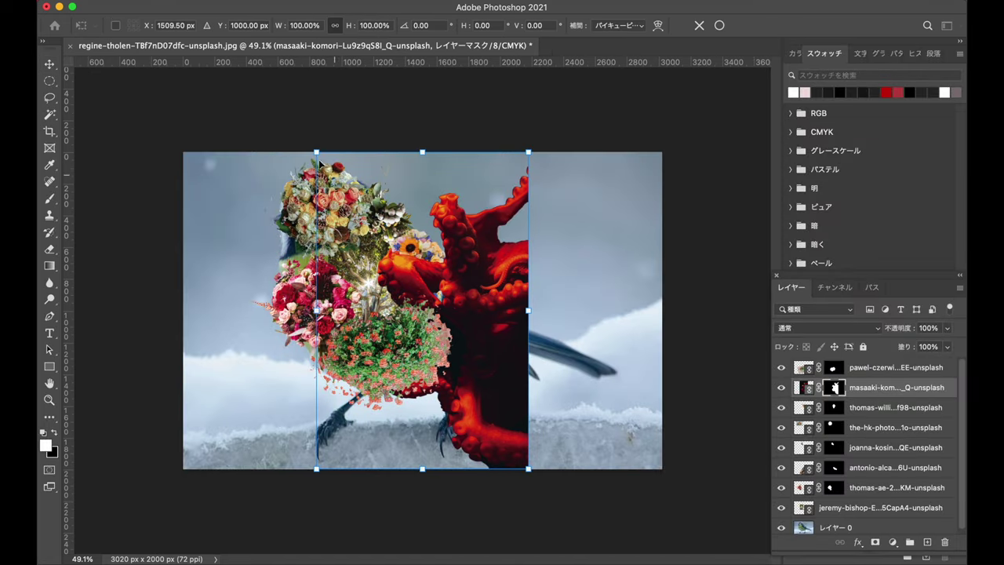
left_click_drag(320, 163, 451, 358)
left_click_drag(537, 478, 502, 506)
left_click_drag(471, 415, 378, 202)
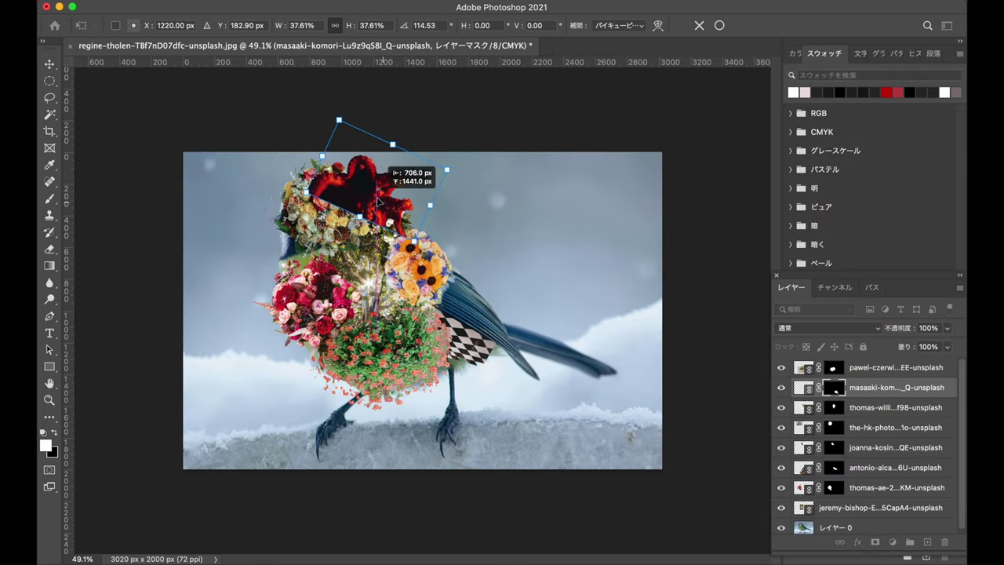
key("Return")
mouse_move(862, 387)
left_mouse_down()
mouse_move(866, 411)
mouse_move(866, 362)
left_mouse_up()
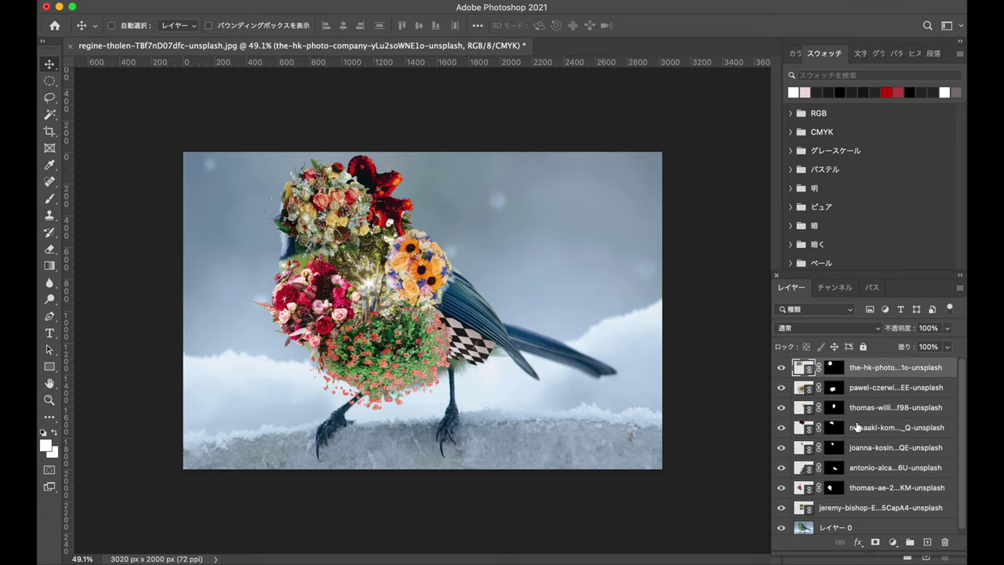
left_click_drag(857, 427, 863, 384)
Step: Rescale the octopus to about 71% and tilt it about -5.5° behind the top bouquet
key("ctrl+t")
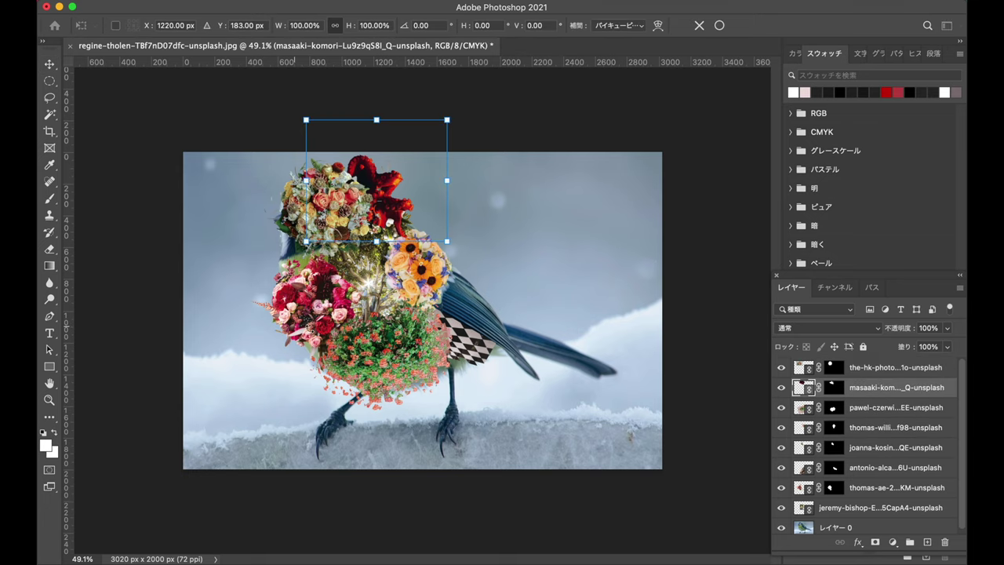
scroll(327, 336, "up", 5)
scroll(327, 336, "up", 5)
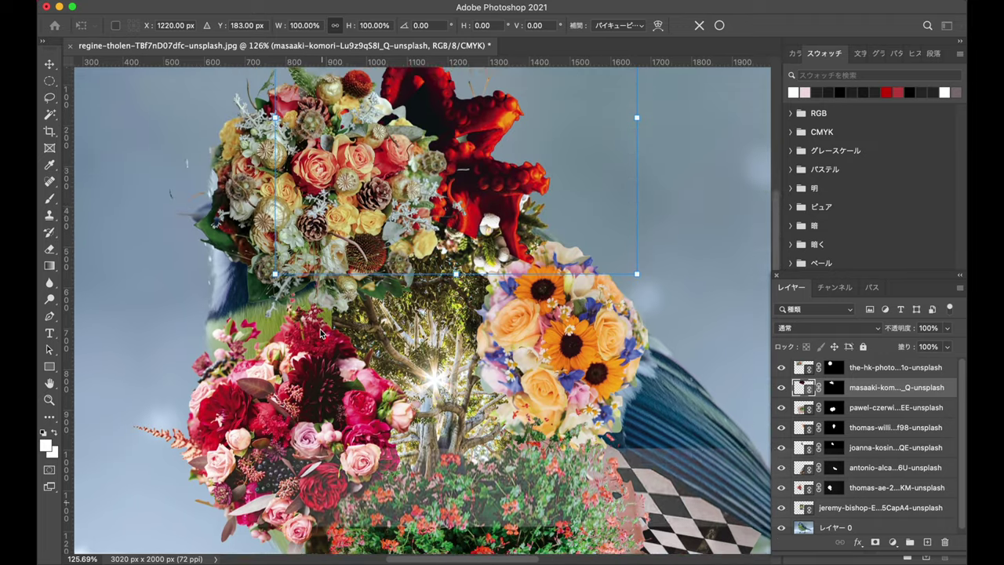
left_click_drag(448, 336, 413, 321)
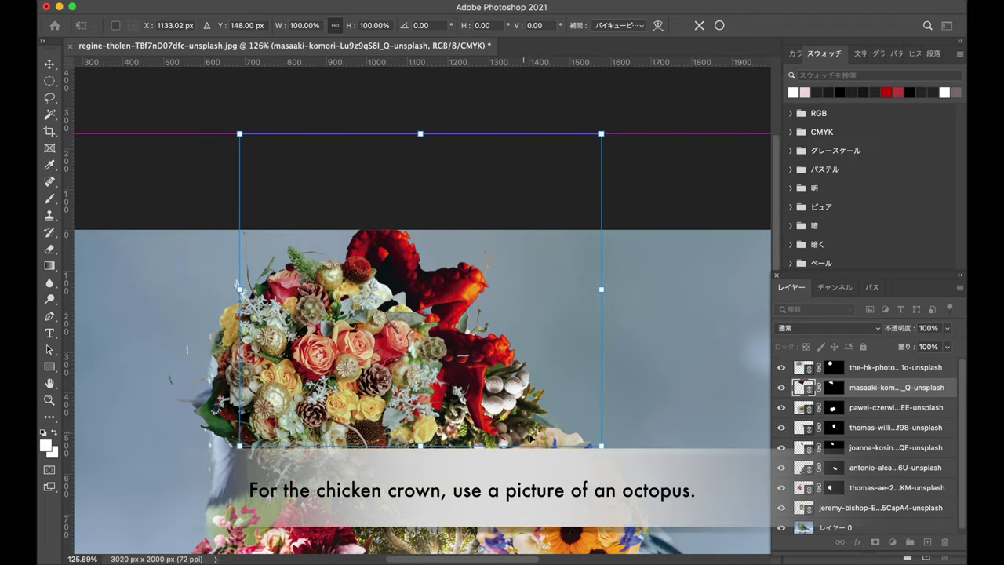
left_click_drag(601, 445, 505, 361)
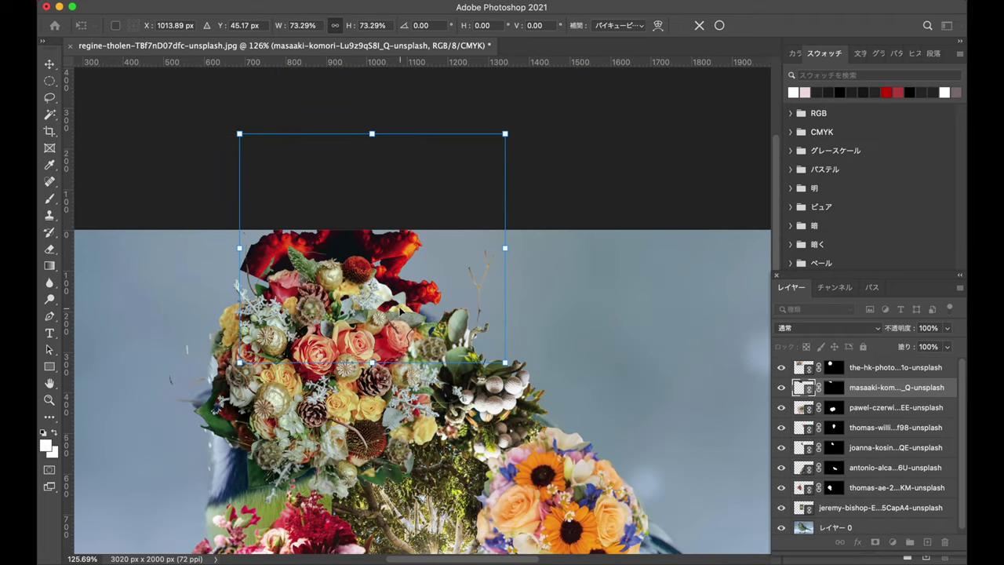
left_click_drag(399, 304, 416, 337)
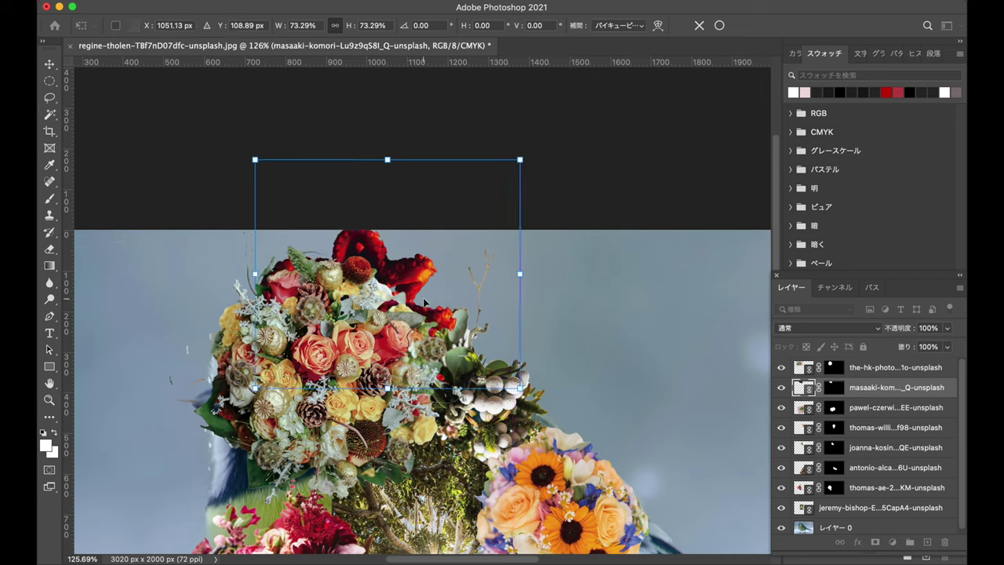
left_click_drag(519, 160, 512, 166)
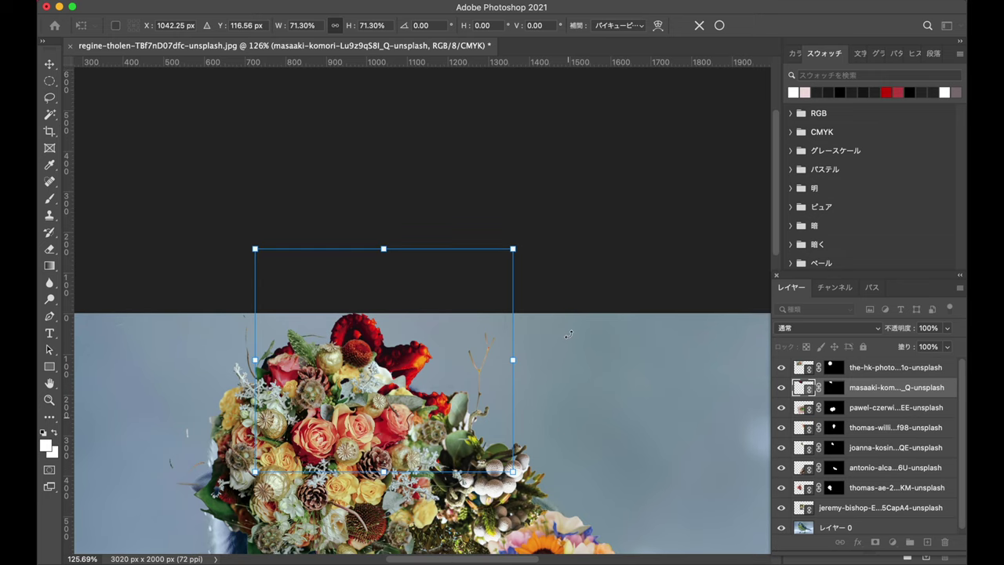
scroll(567, 334, "up", 3)
scroll(567, 334, "up", 3)
scroll(568, 334, "up", 3)
scroll(570, 338, "down", 10)
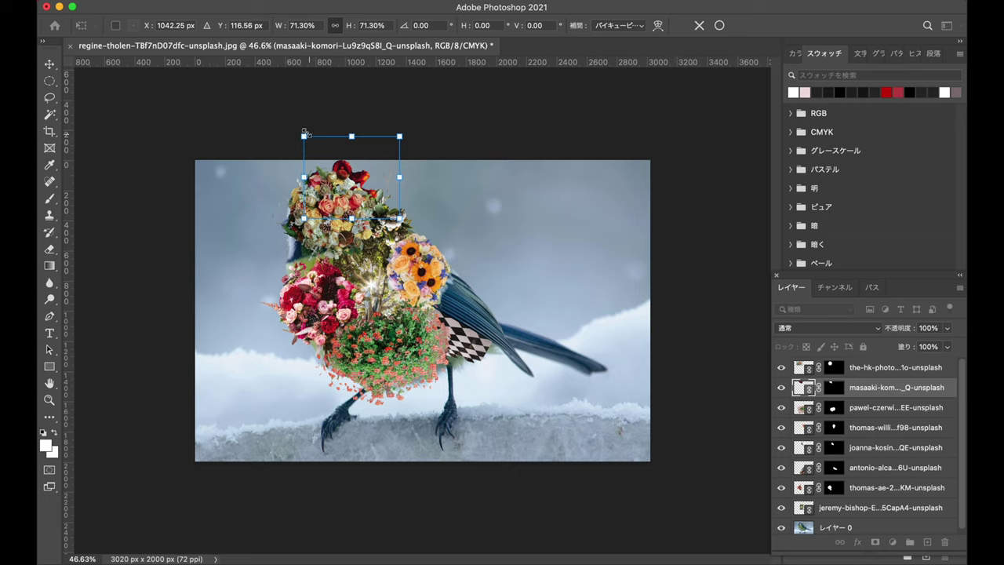
left_click_drag(289, 126, 279, 130)
left_click_drag(337, 161, 349, 178)
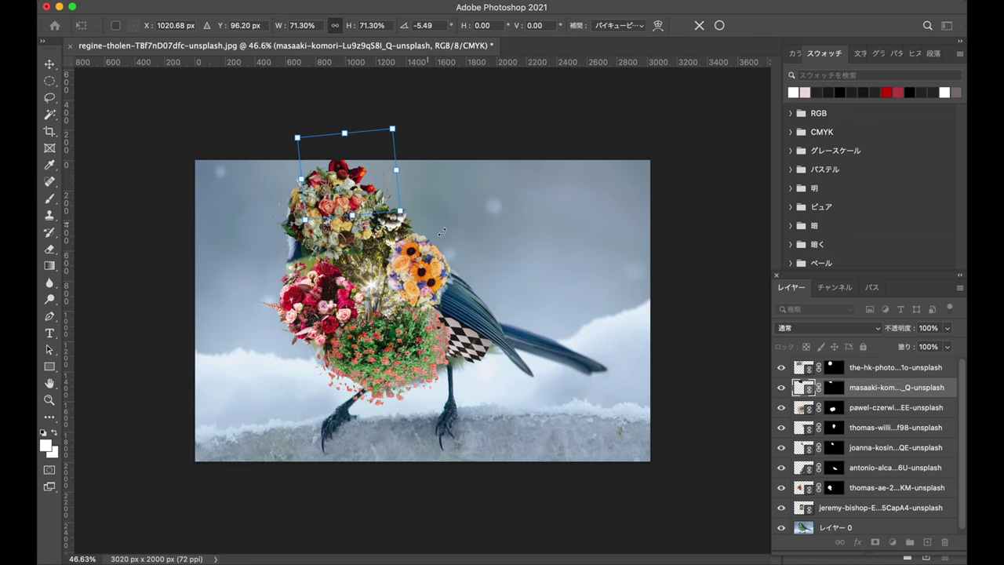
Step: Select all collage layers and shift the whole collage slightly left and down
key("Return")
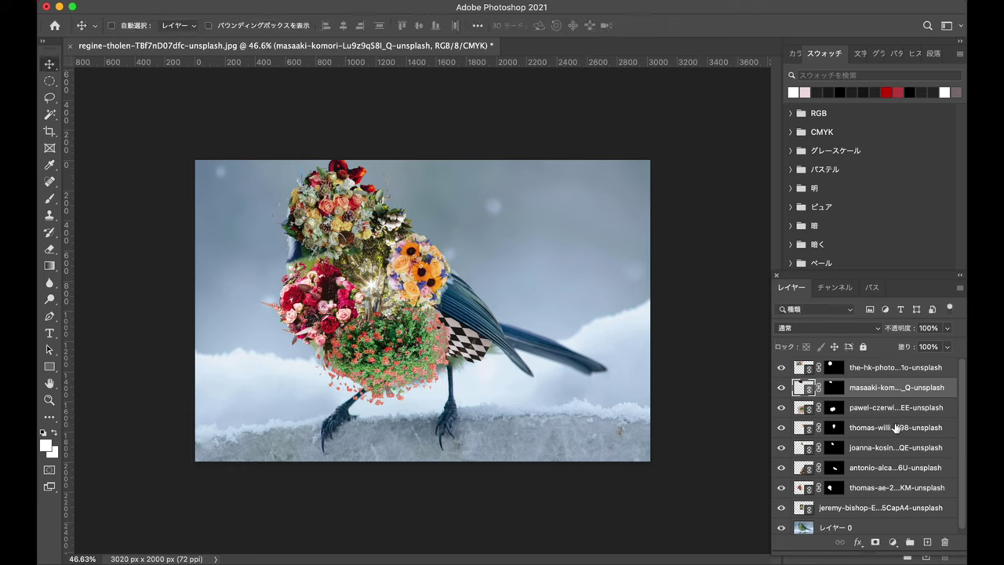
left_click(870, 369)
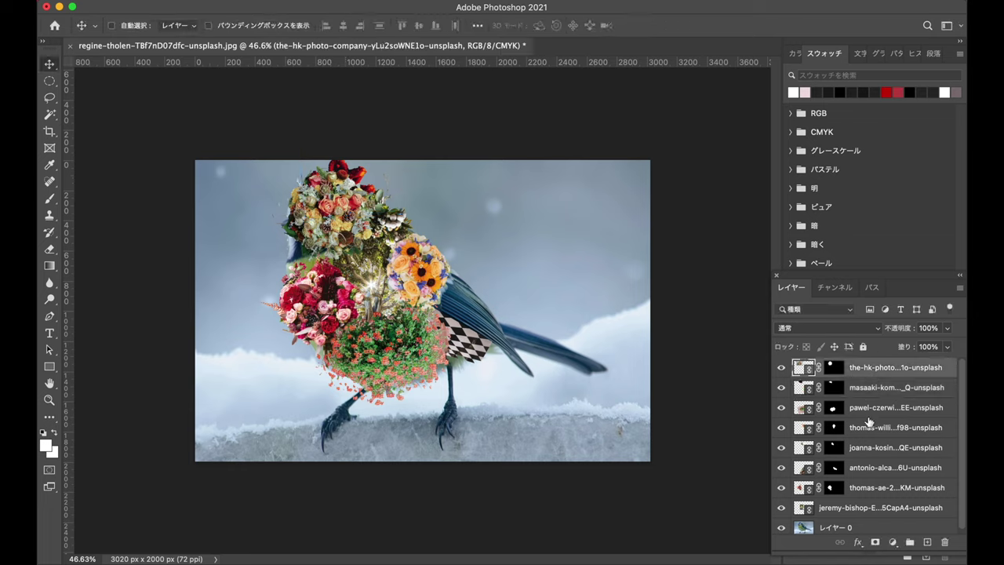
left_click(862, 528, "shift")
left_click_drag(471, 329, 464, 337)
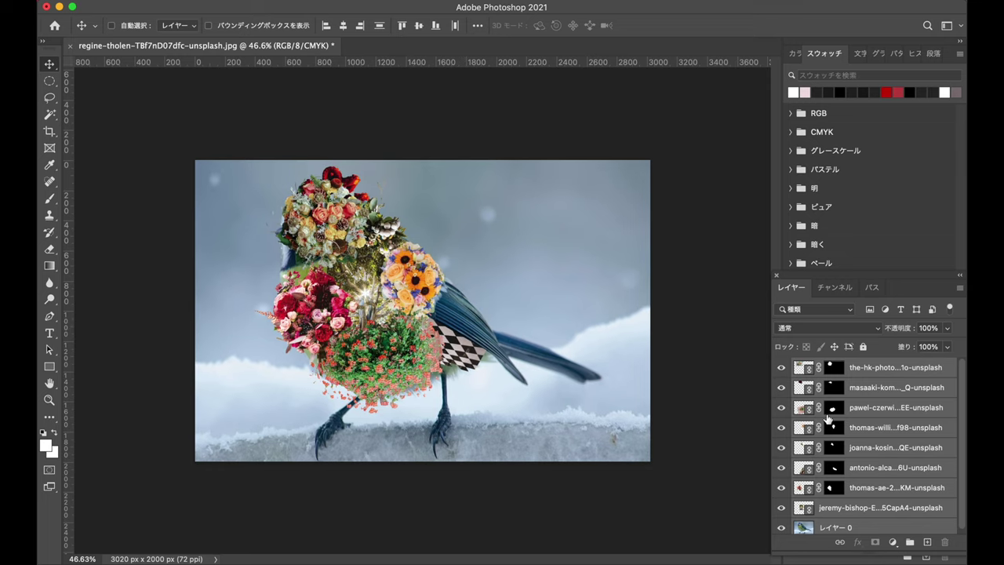
Step: Move the octopus crown up onto the head and tilt it about -3.3°
left_click(863, 386)
left_click_drag(361, 189, 354, 182)
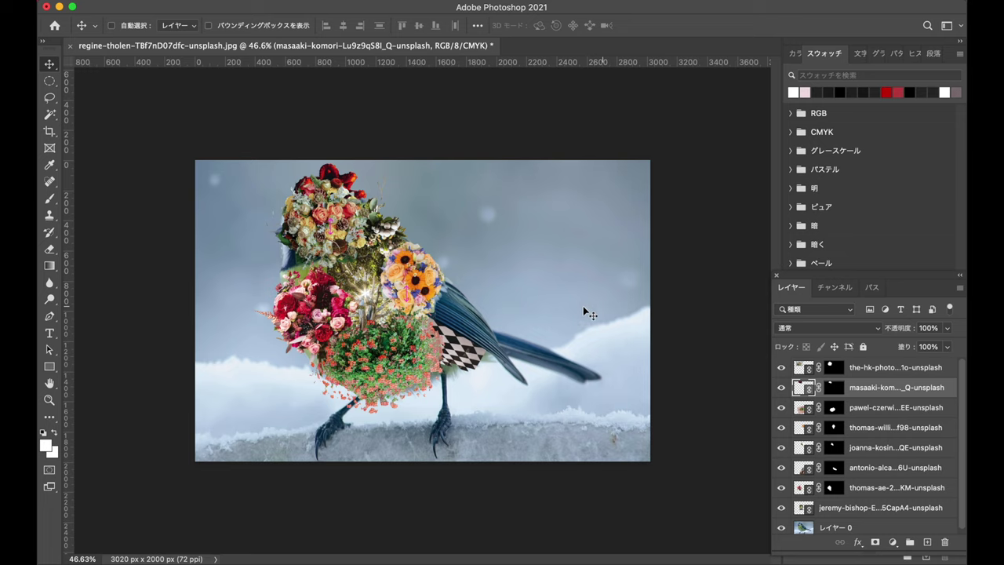
key("ctrl+t")
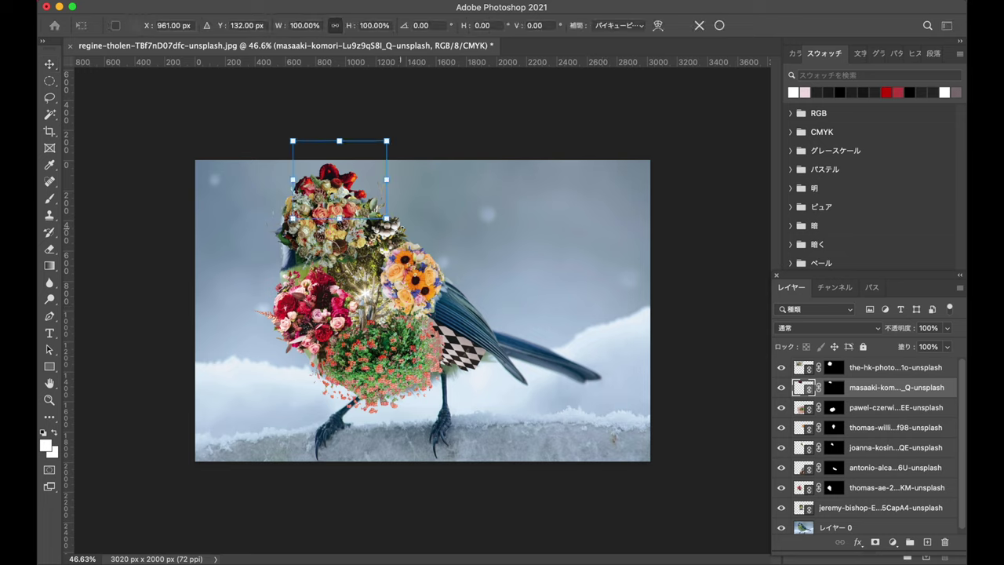
left_click_drag(400, 229, 409, 219)
left_click_drag(333, 215, 345, 202)
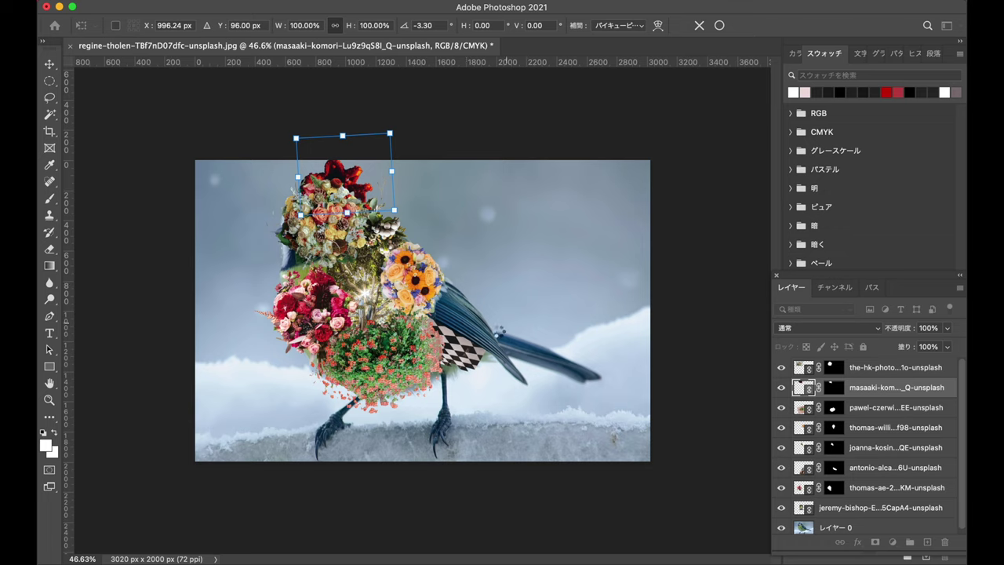
key("Return")
Step: Place the alligator photo, mask it with Select Subject, and refine the snout and right edge
left_click(174, 2)
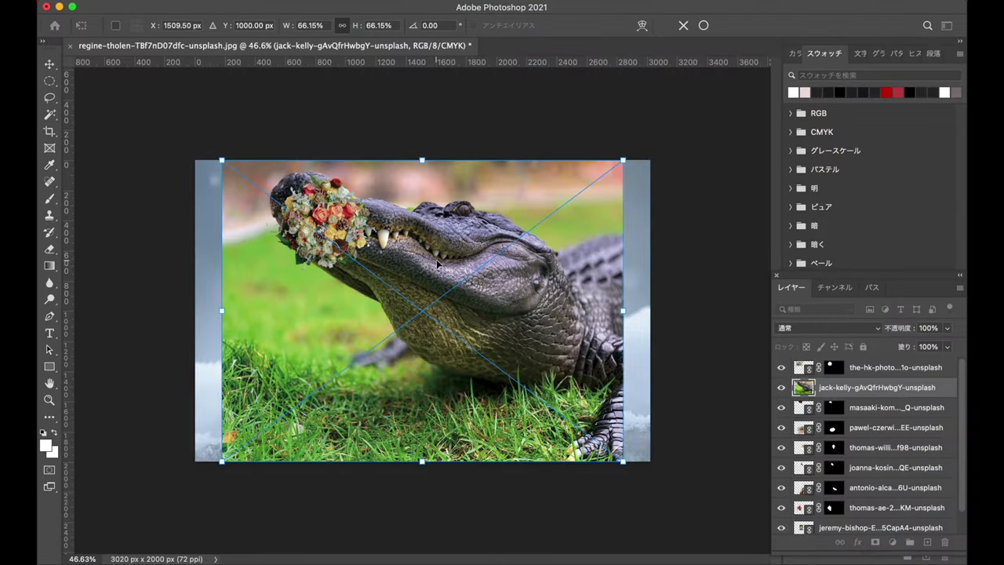
key("Return")
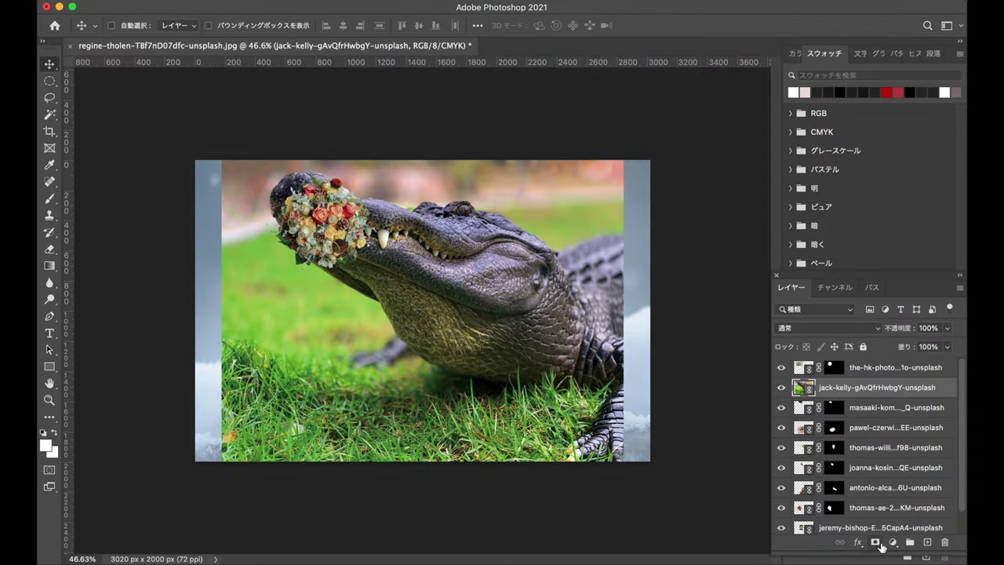
left_click(875, 544)
key("super+alt+r")
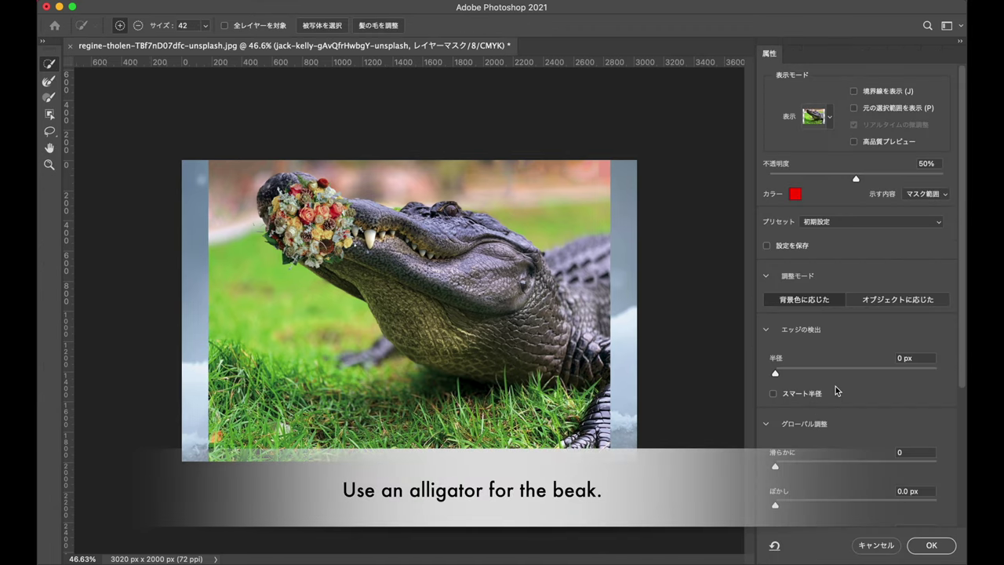
left_click(316, 26)
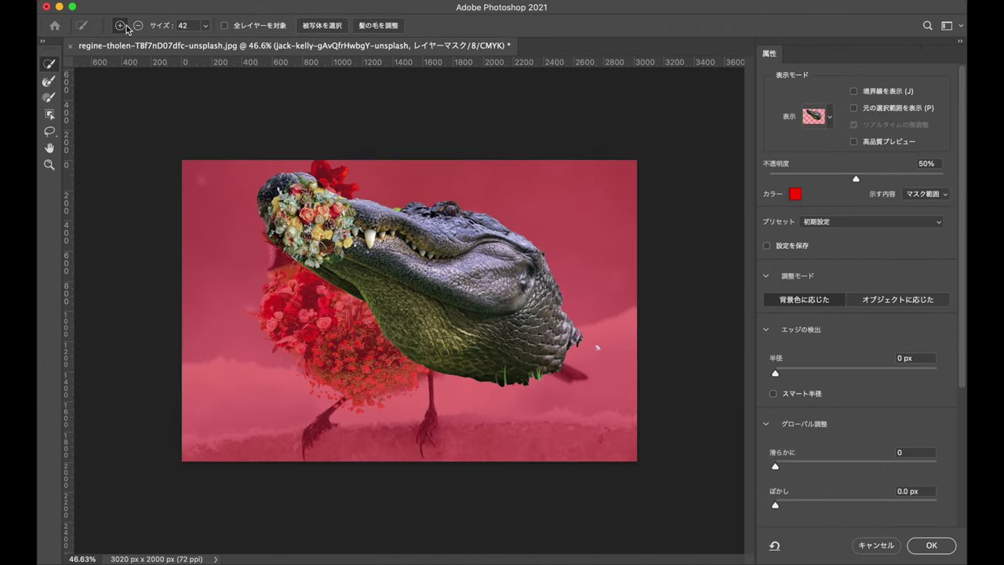
left_click_drag(595, 347, 584, 367)
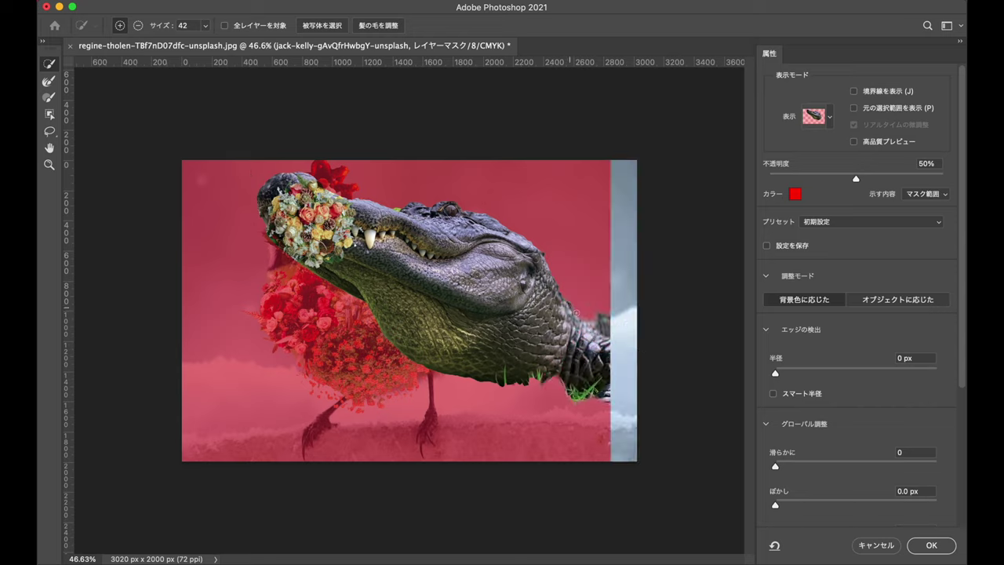
left_click_drag(553, 299, 619, 298)
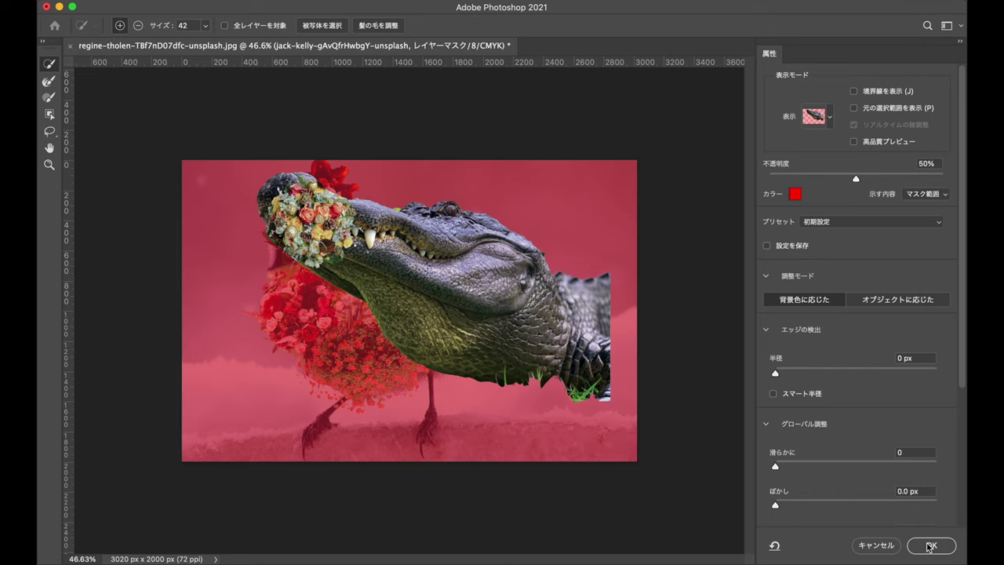
Step: Scale the alligator to about 27%, tilt it about -21°, and set its head as the beak
left_click(927, 546)
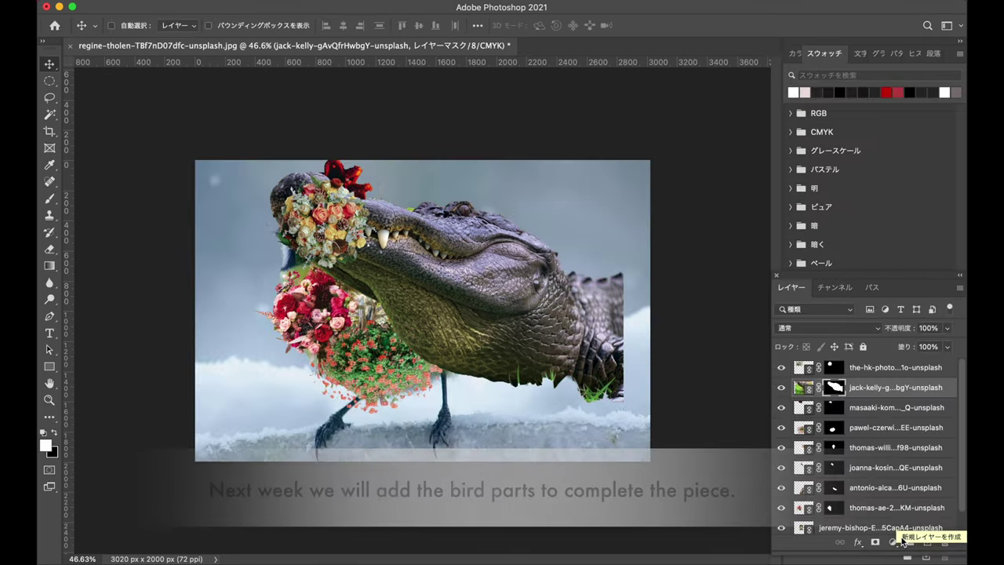
key("ctrl+t")
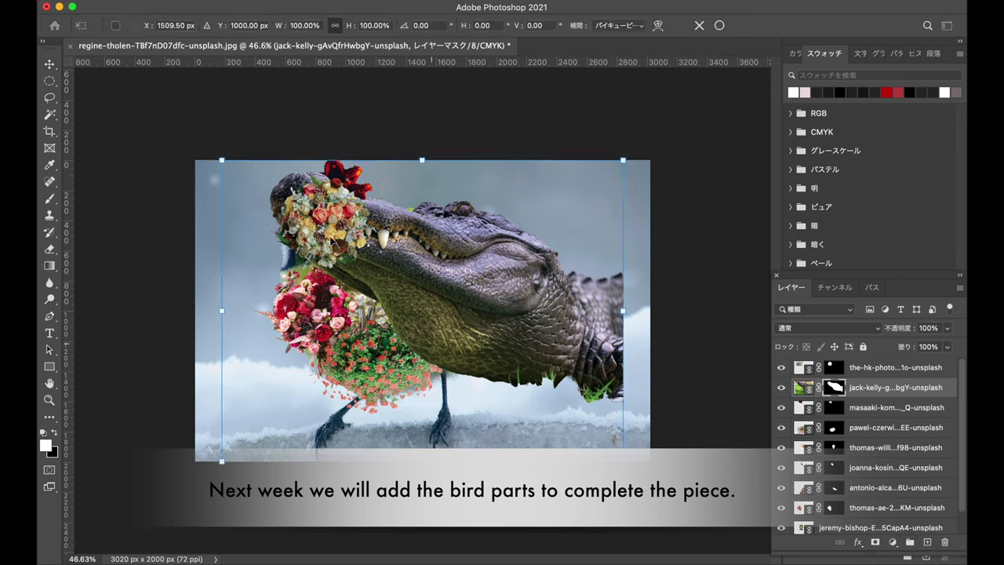
left_click_drag(222, 160, 445, 328)
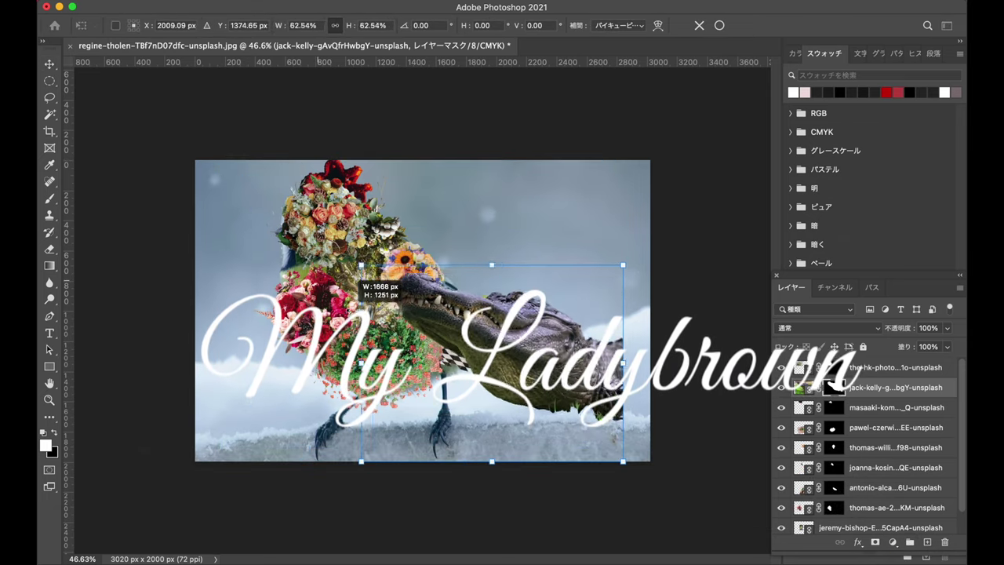
left_click_drag(596, 339, 336, 202)
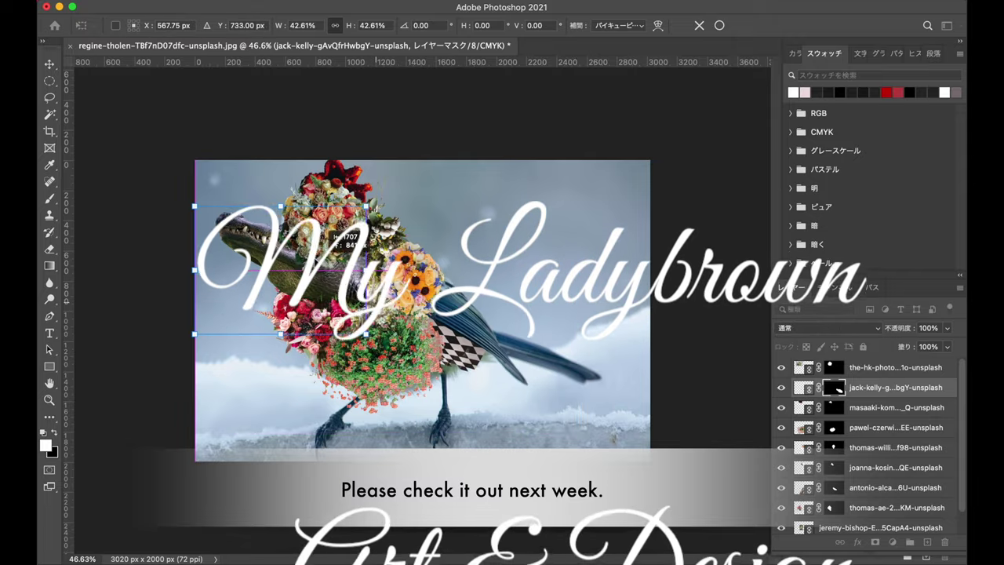
left_click_drag(174, 183, 156, 224)
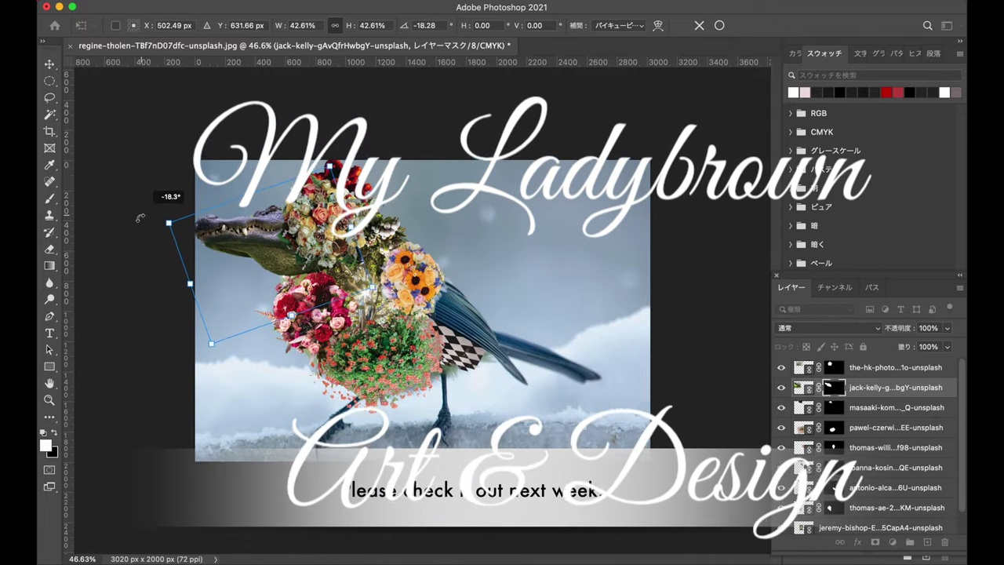
left_click_drag(326, 164, 283, 232)
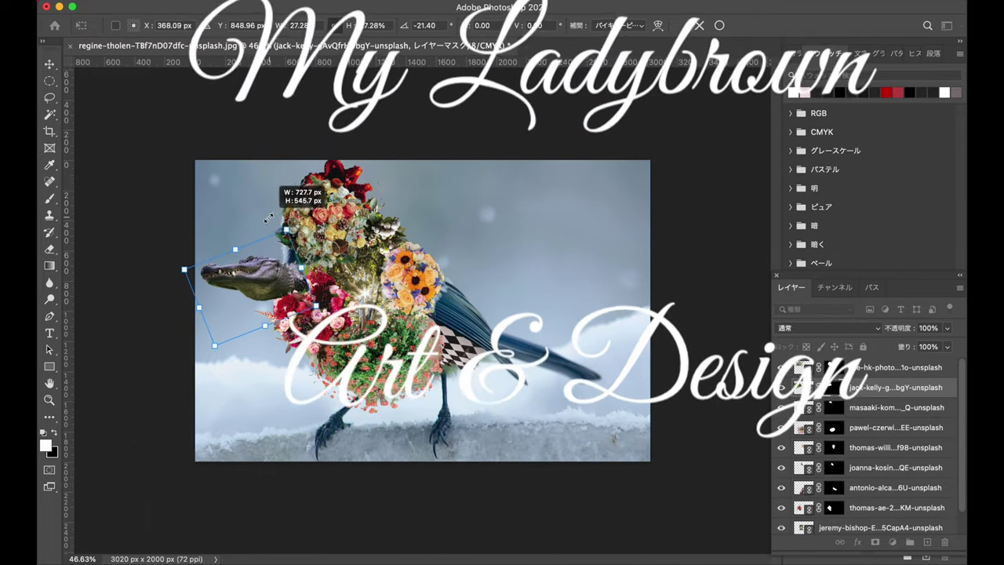
left_click_drag(214, 345, 228, 308)
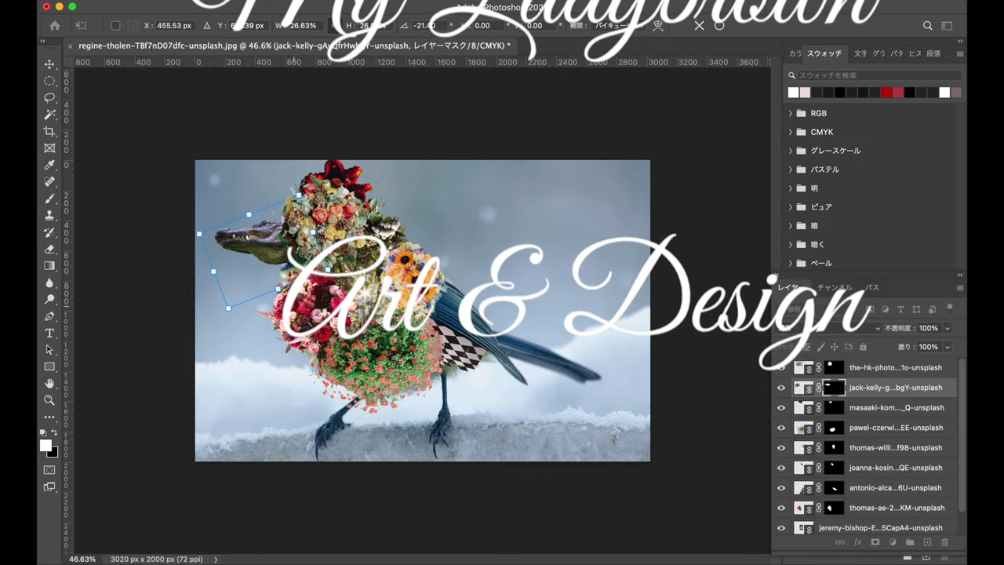